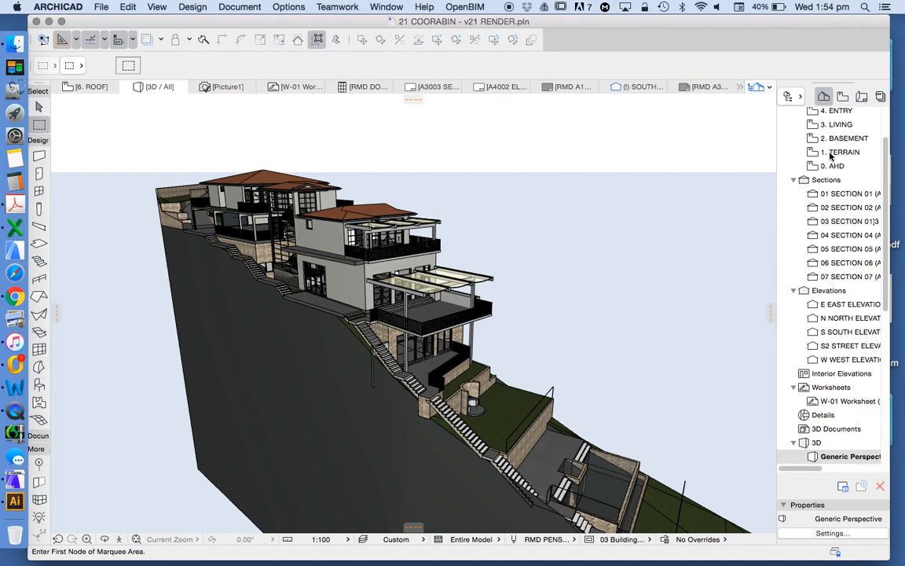
Examine the Render Settings for quality, lights and effects in the PhotoRendering Settings, and close the palette
click(235, 6)
mouse_move(267, 189)
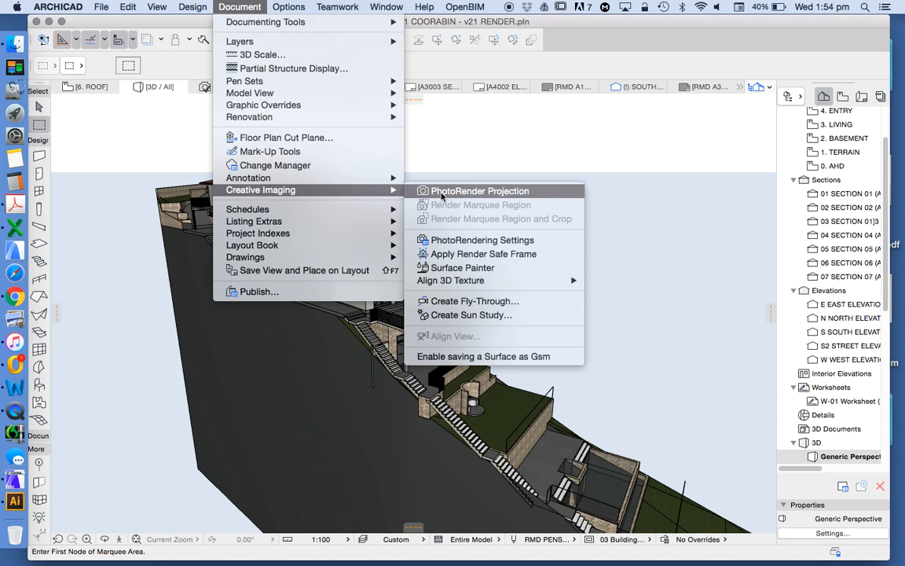
click(478, 240)
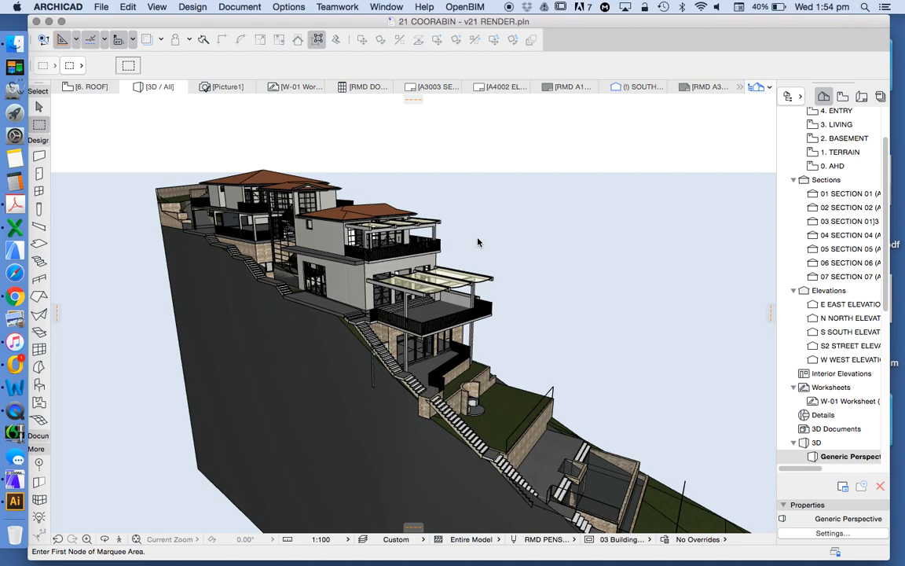
drag(721, 77, 437, 104)
click(464, 314)
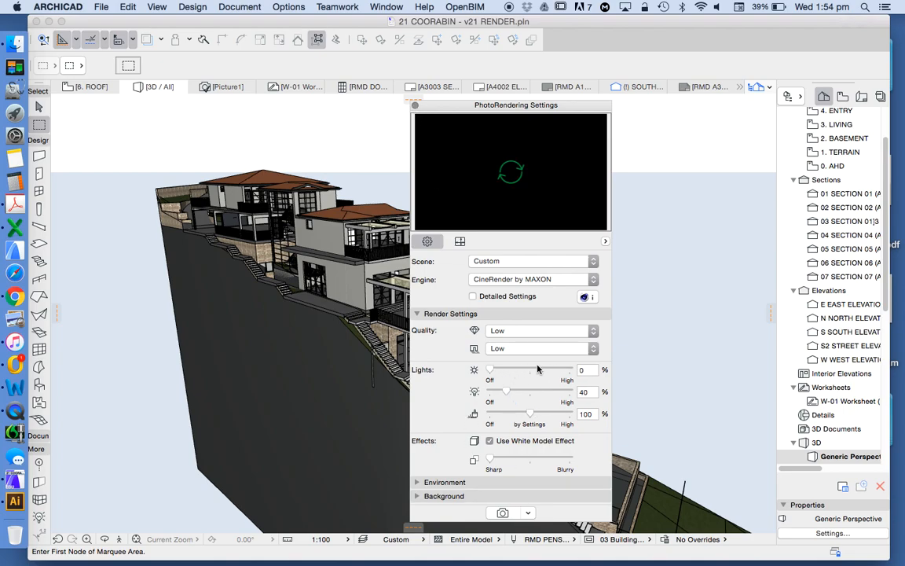
click(415, 104)
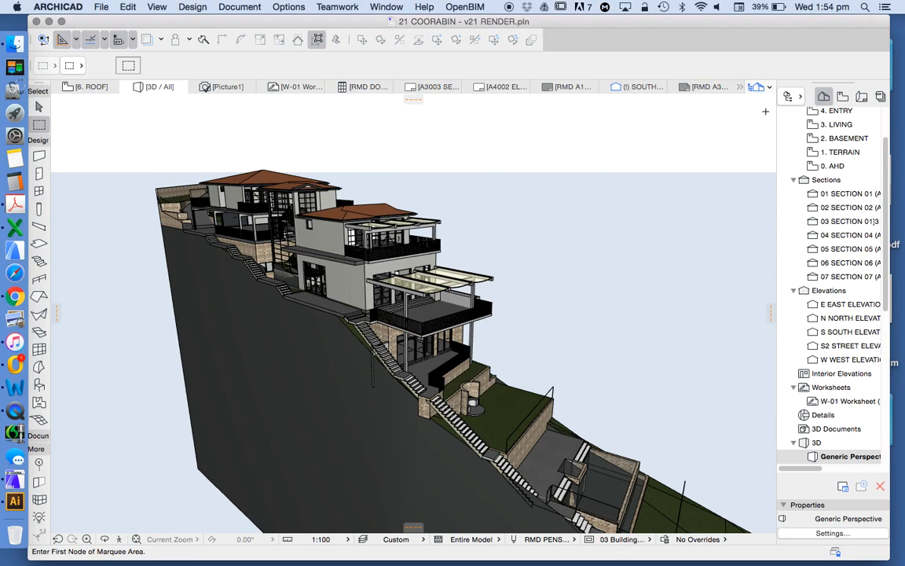
Show the 1. TERRAIN floor plan and open the settings of the sun object placed above the terrain mesh
click(839, 151)
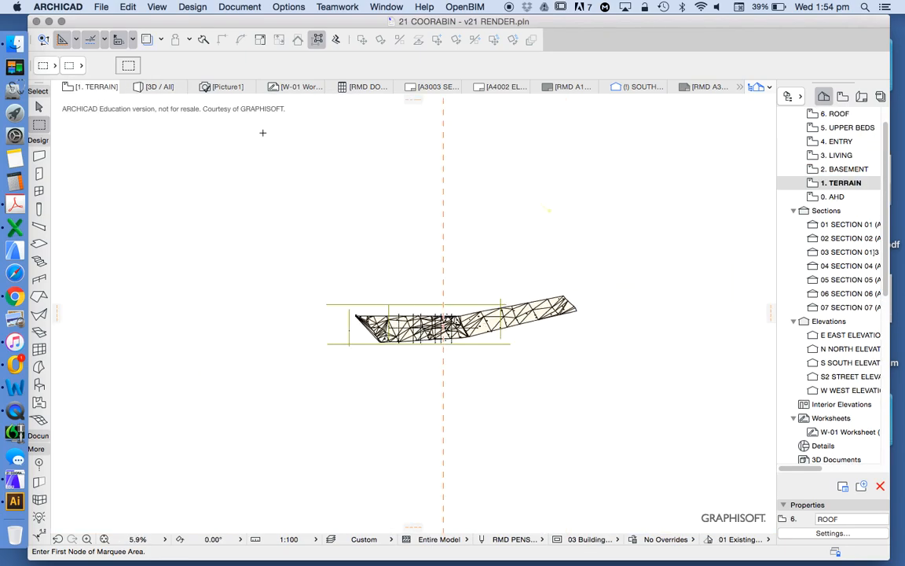
click(39, 106)
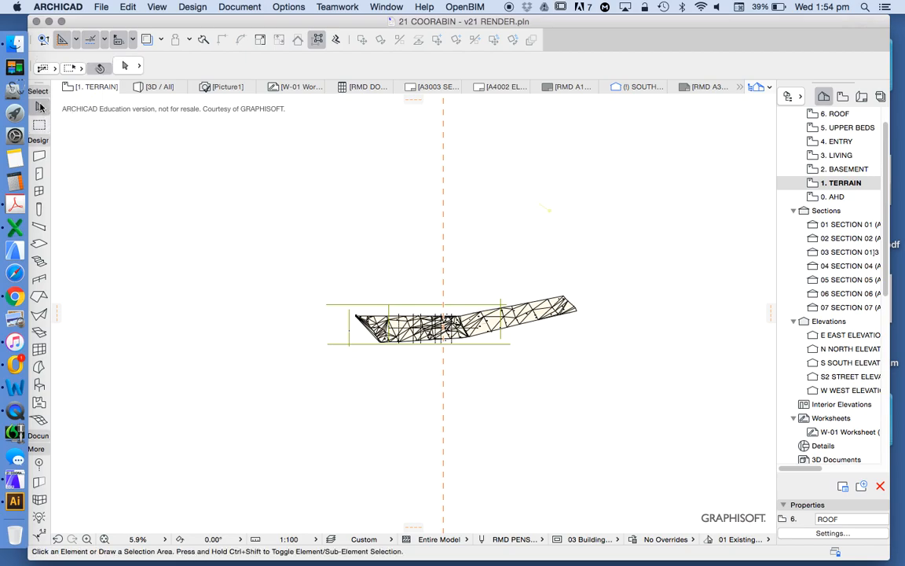
click(550, 213)
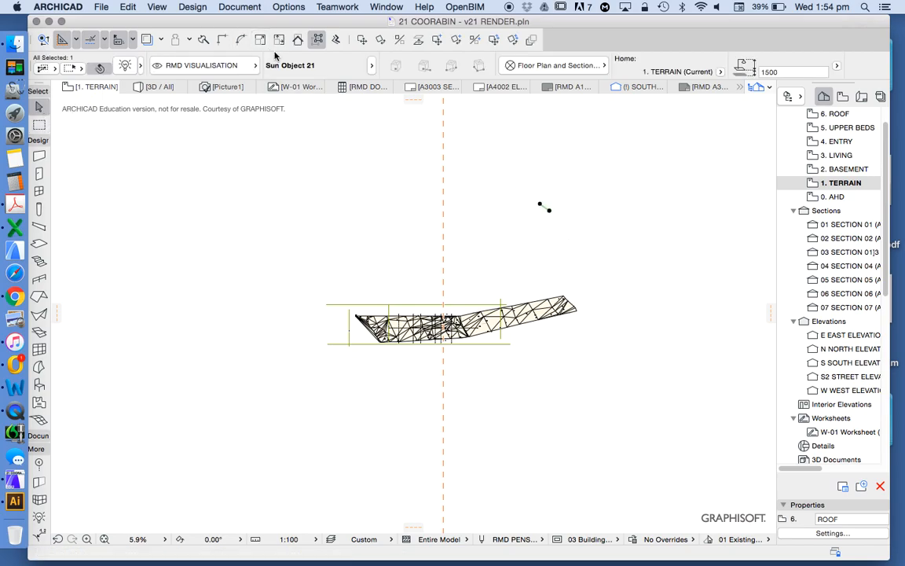
click(539, 258)
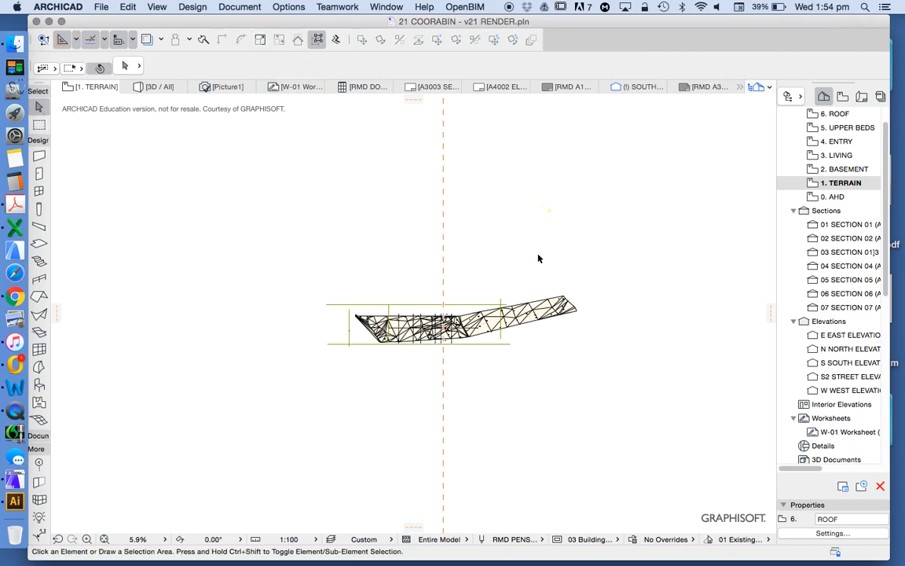
click(545, 208)
click(124, 68)
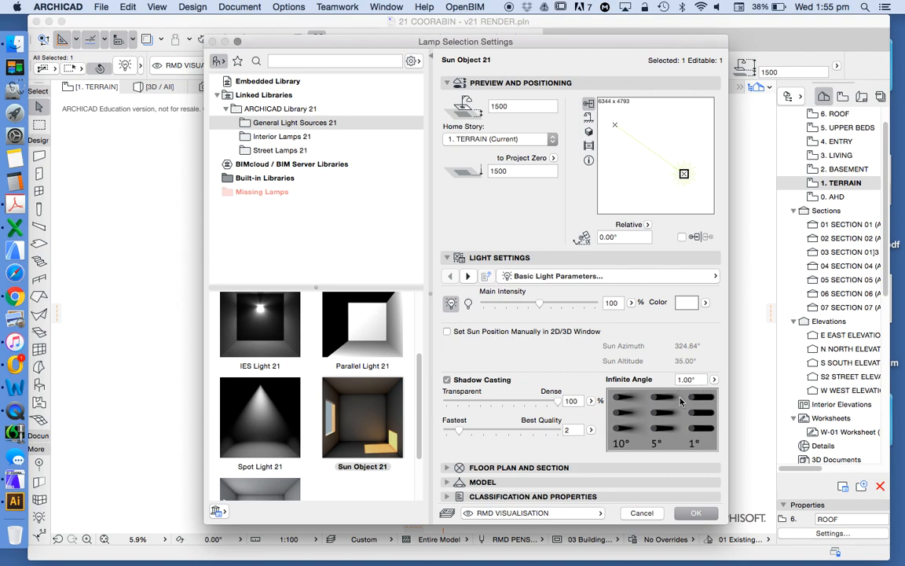
Try an infinite angle of 10° for the sun object's shadows, and settle on 5°
click(697, 380)
text(10)
key(Return)
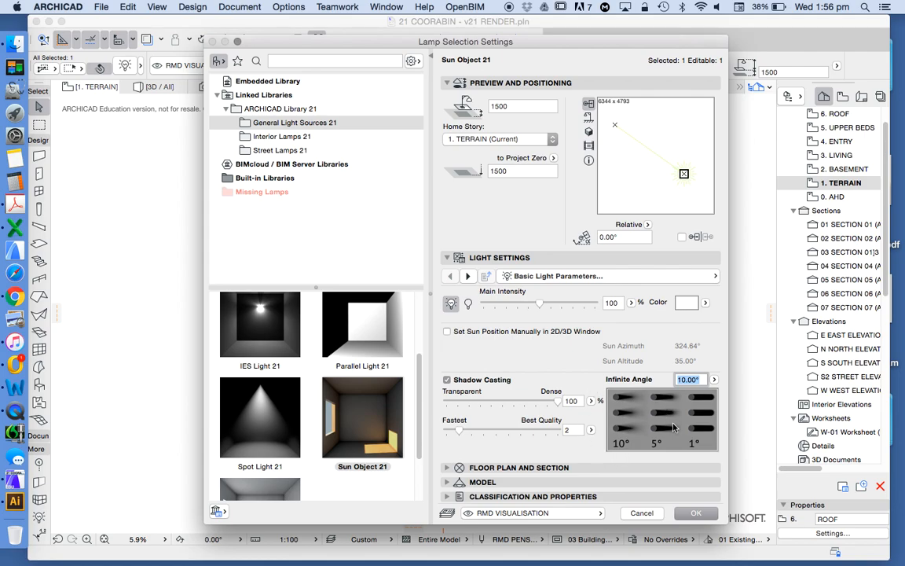
text(5)
key(Return)
Look through the available color pickers for the sun object's light color and cancel without choosing one
click(689, 303)
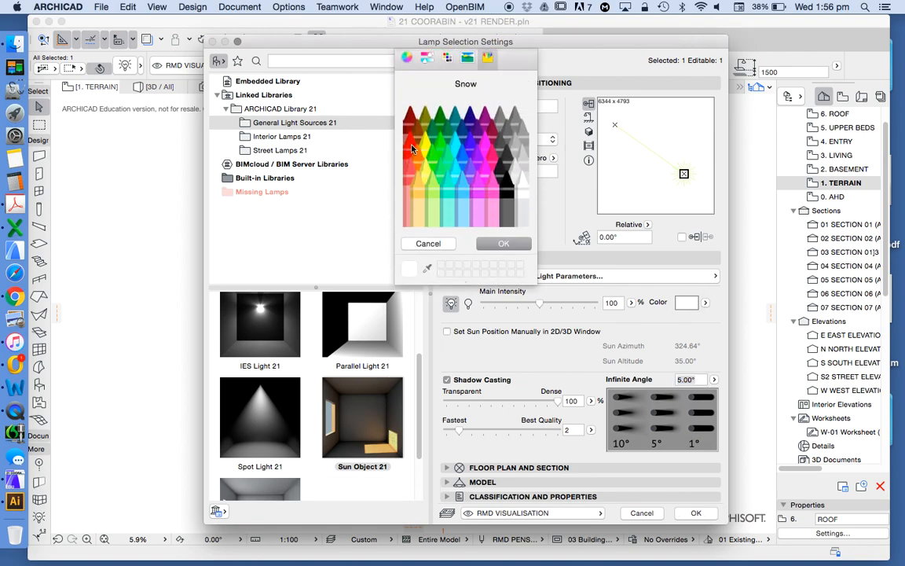
click(406, 58)
click(426, 58)
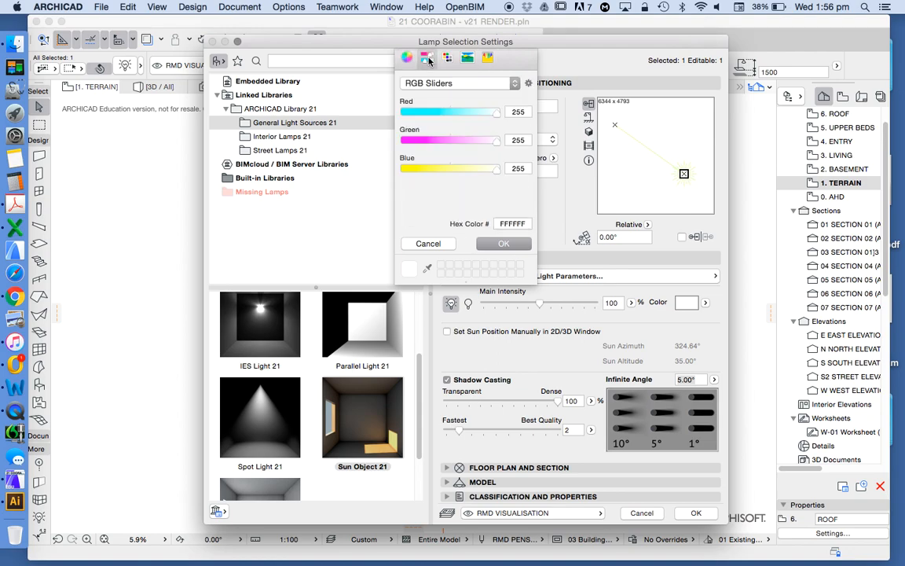
click(447, 58)
click(466, 58)
click(487, 58)
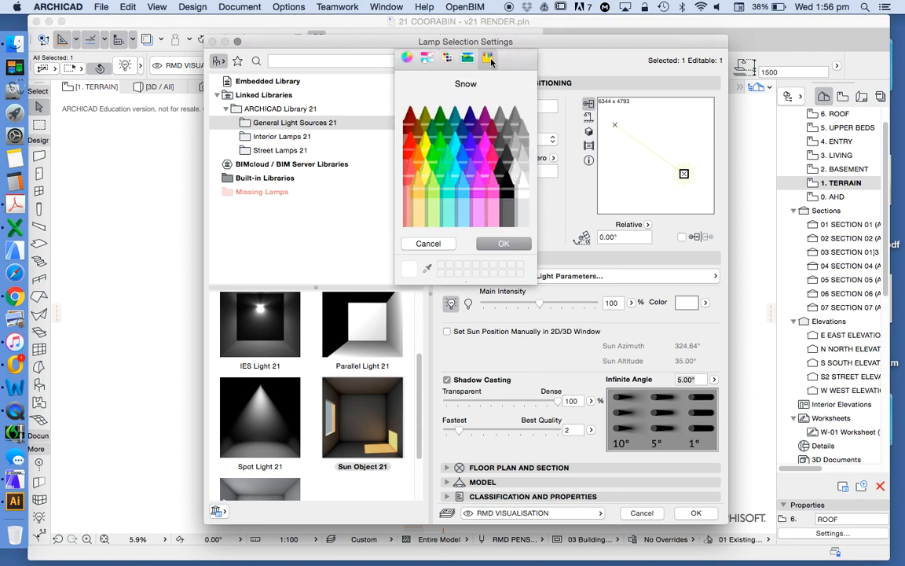
click(420, 244)
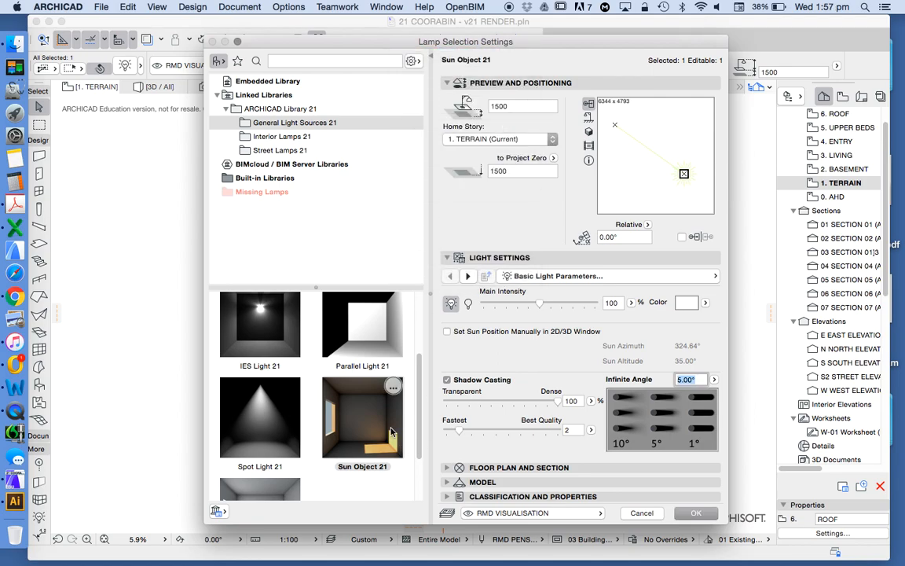
Look over the lamp types in General Light Sources 21 and apply the sun object's settings
scroll(354, 356, down, 3)
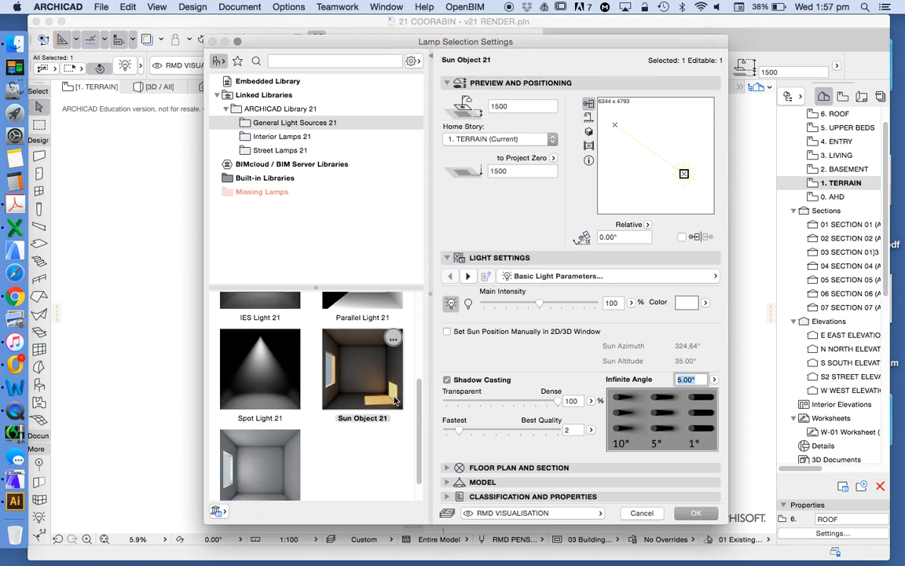
scroll(338, 463, up, 4)
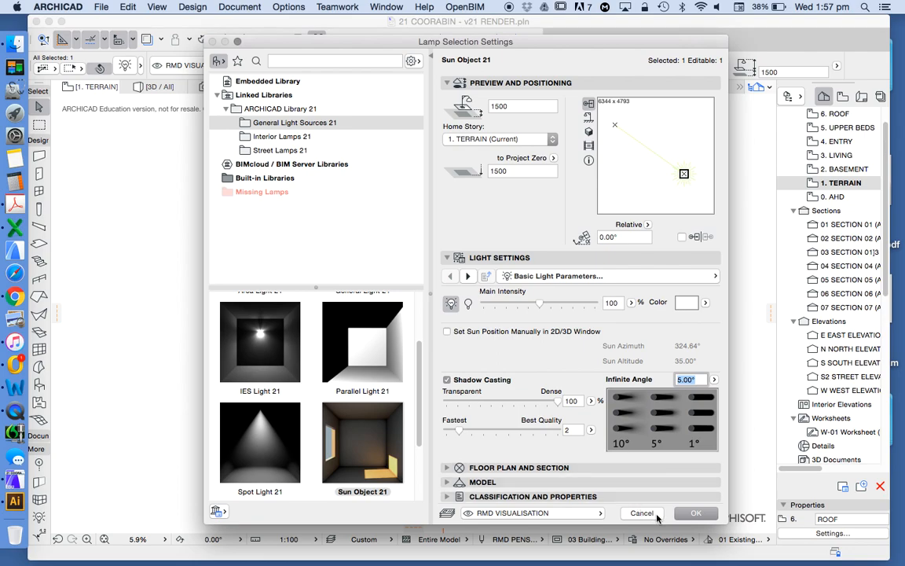
click(694, 514)
click(694, 514)
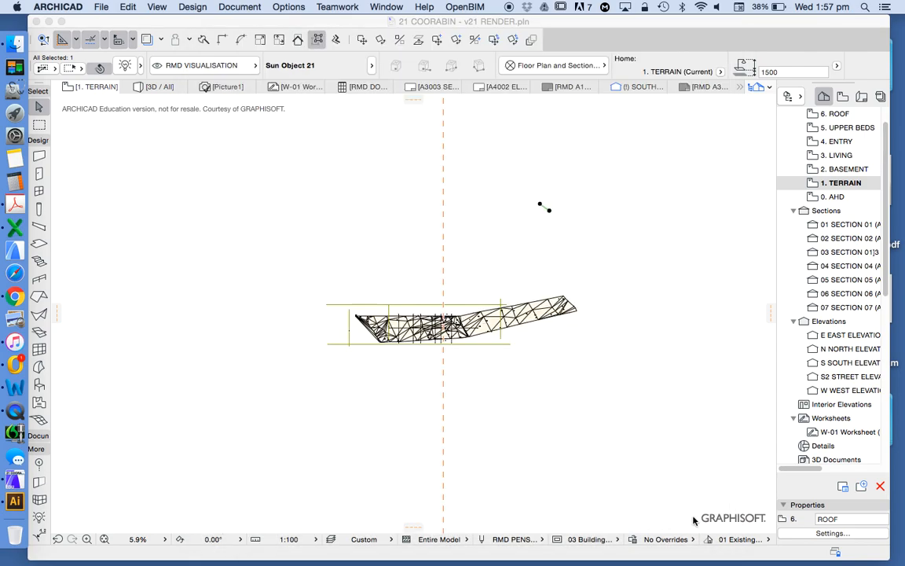
Set the sun object's symbol line pen to pen 1 in its floor plan and section settings
scroll(554, 221, up, 5)
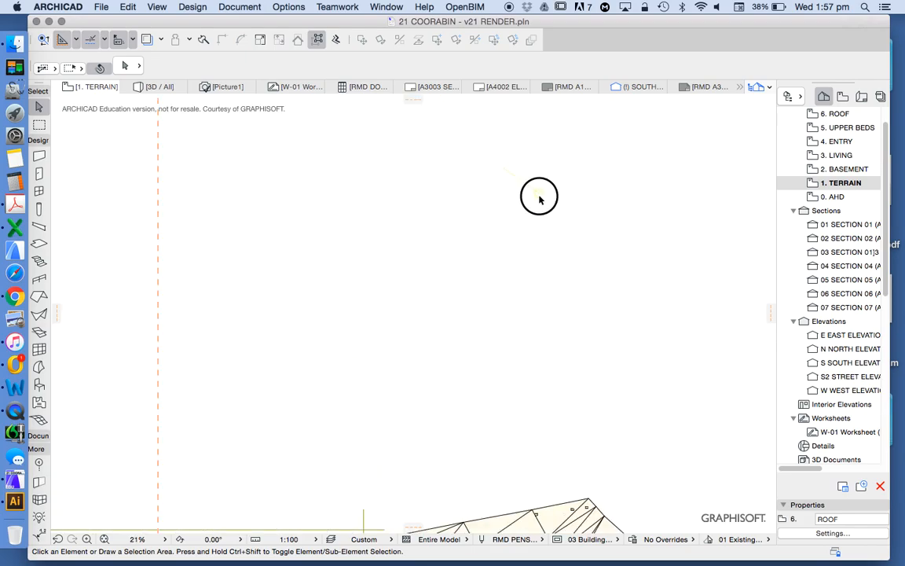
click(537, 194)
scroll(559, 210, down, 3)
click(124, 65)
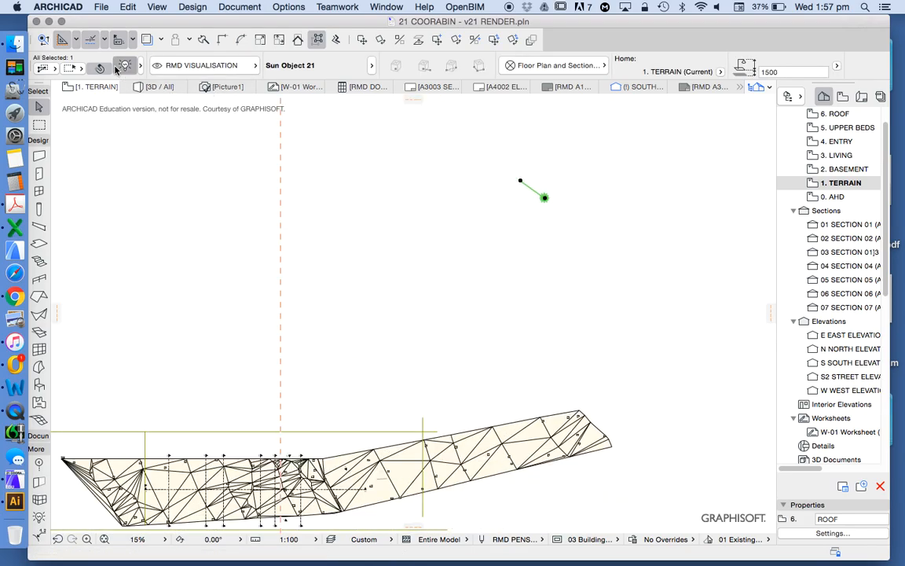
click(493, 468)
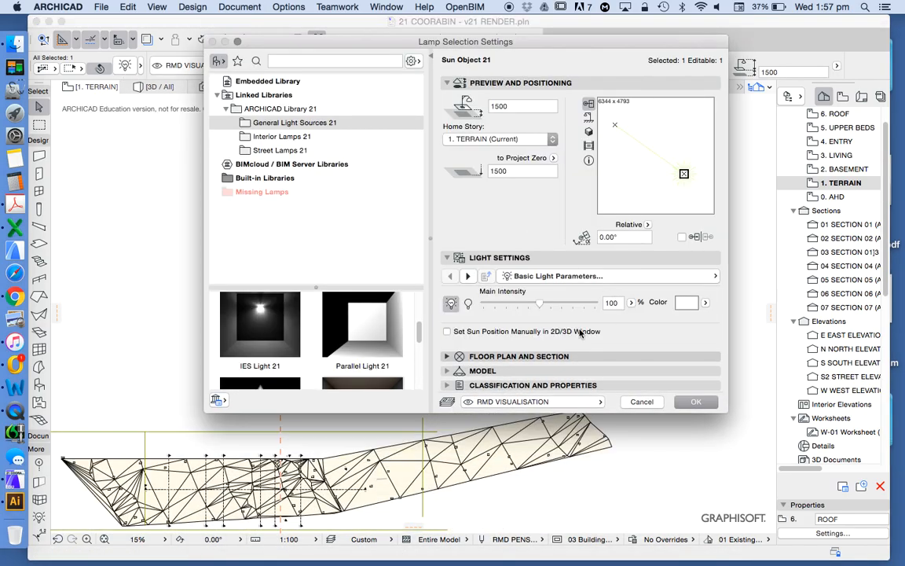
scroll(582, 314, down, 1)
click(689, 344)
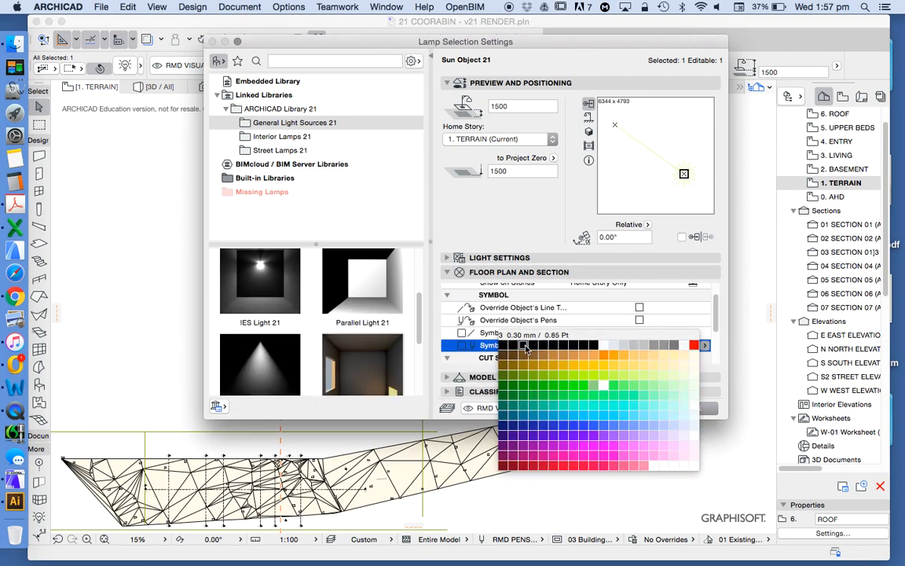
click(503, 346)
click(697, 409)
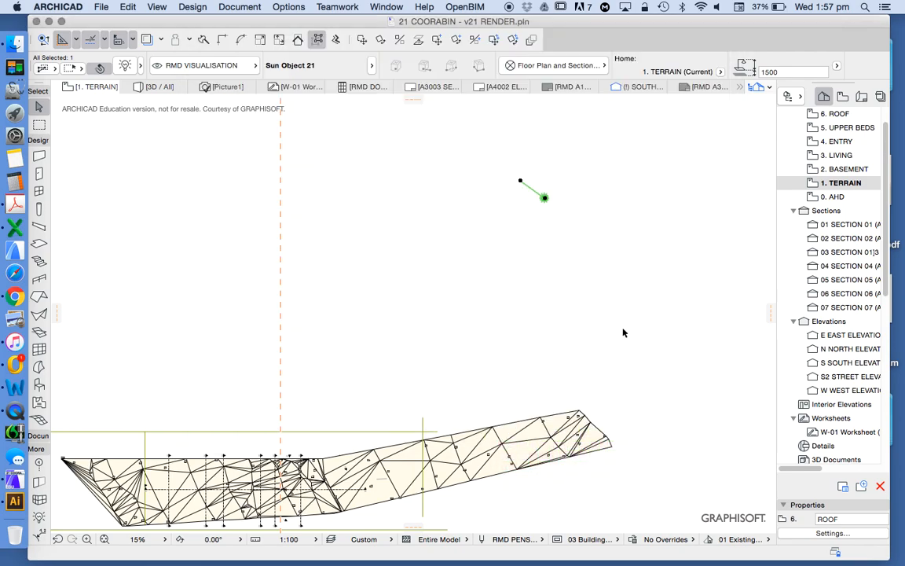
click(558, 251)
Set the sun object's contour pen to black in its Floor Plan and 3D Representation light settings
scroll(555, 258, down, 2)
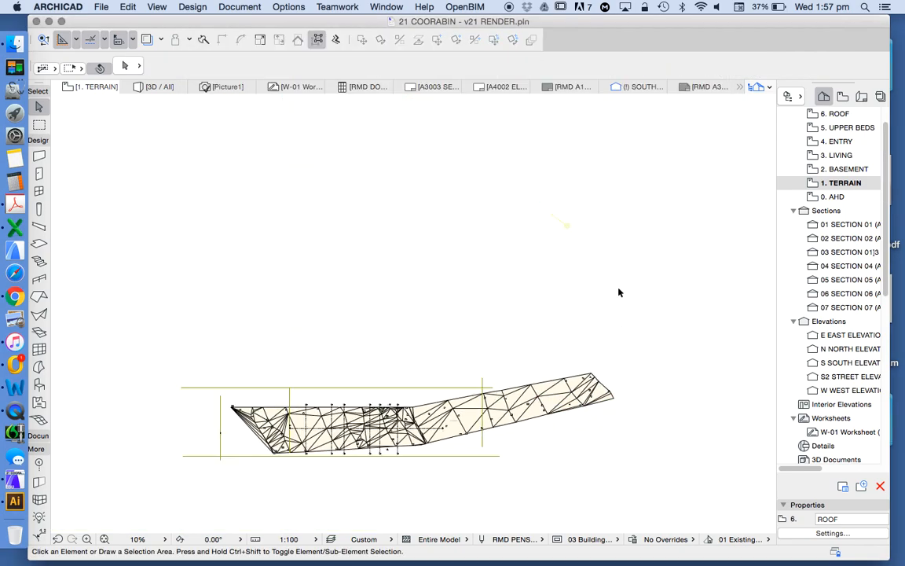
click(567, 224)
click(125, 66)
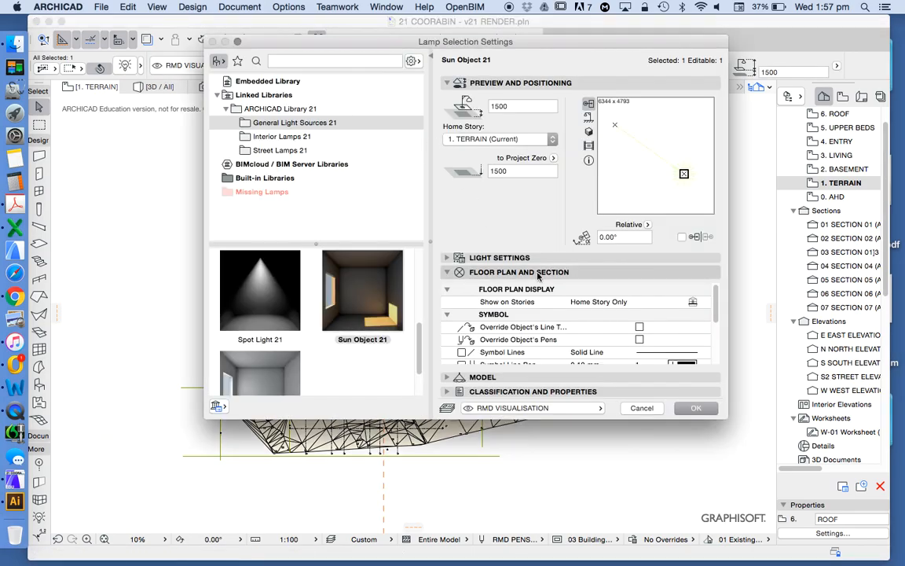
click(518, 259)
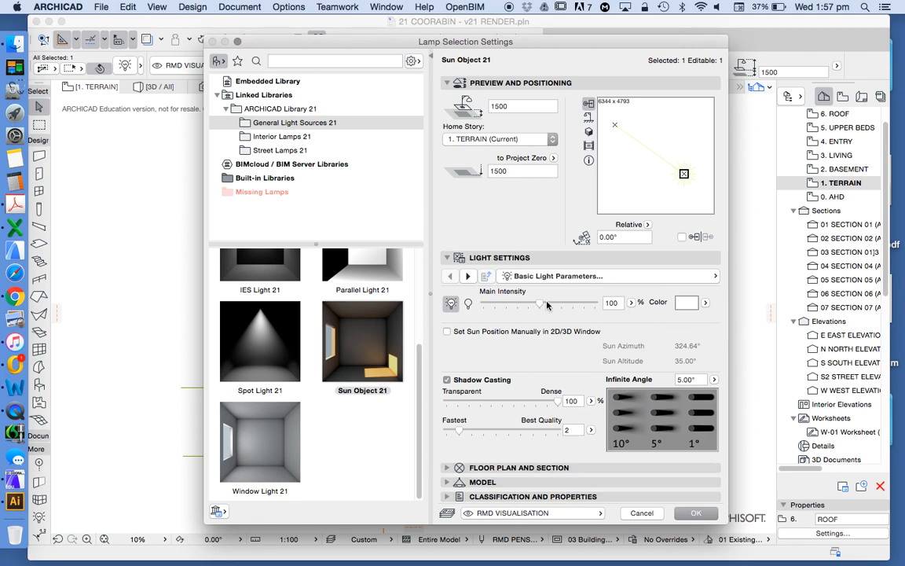
click(583, 275)
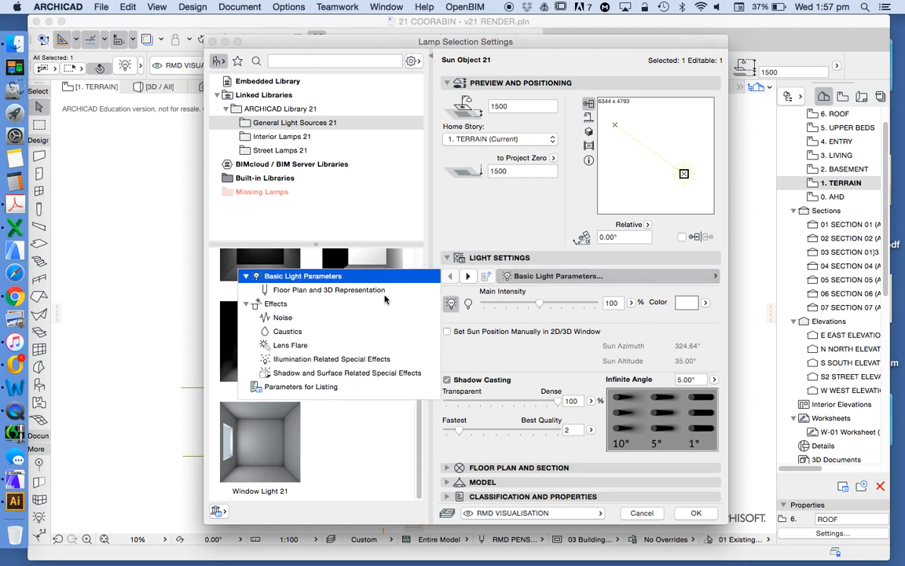
key(Down)
key(Return)
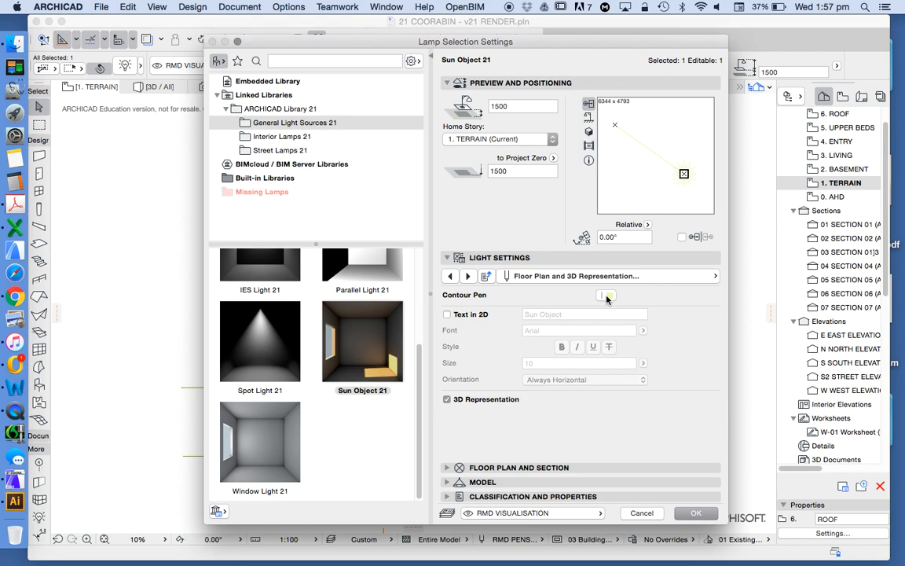
click(606, 296)
click(621, 308)
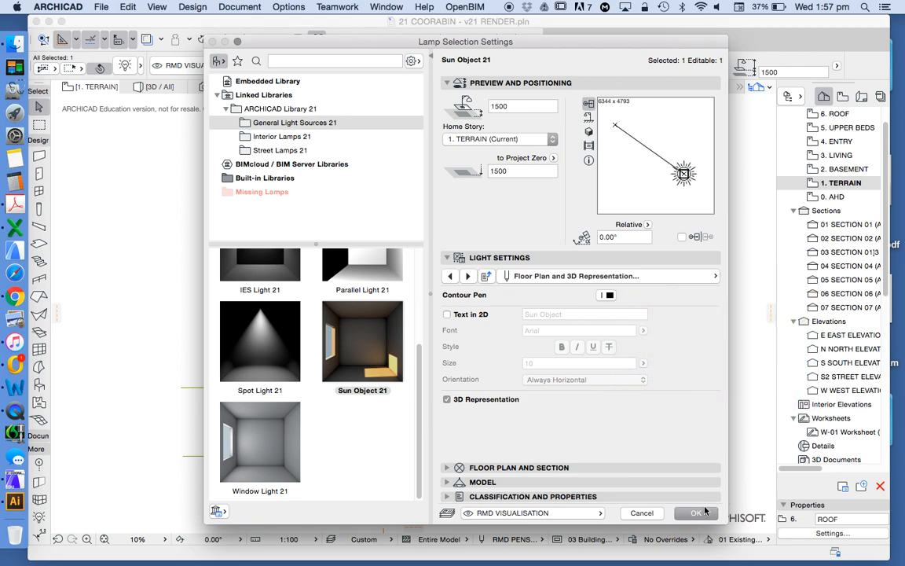
click(709, 511)
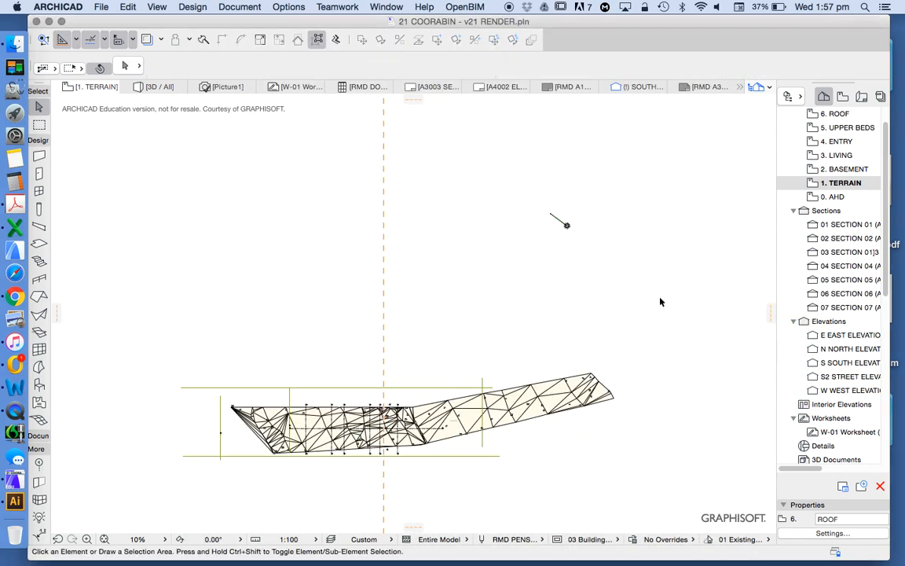
Open the Surface Settings and switch the RMD SANDSTONE surface to the CineRender by MAXON engine settings
click(288, 6)
mouse_move(354, 22)
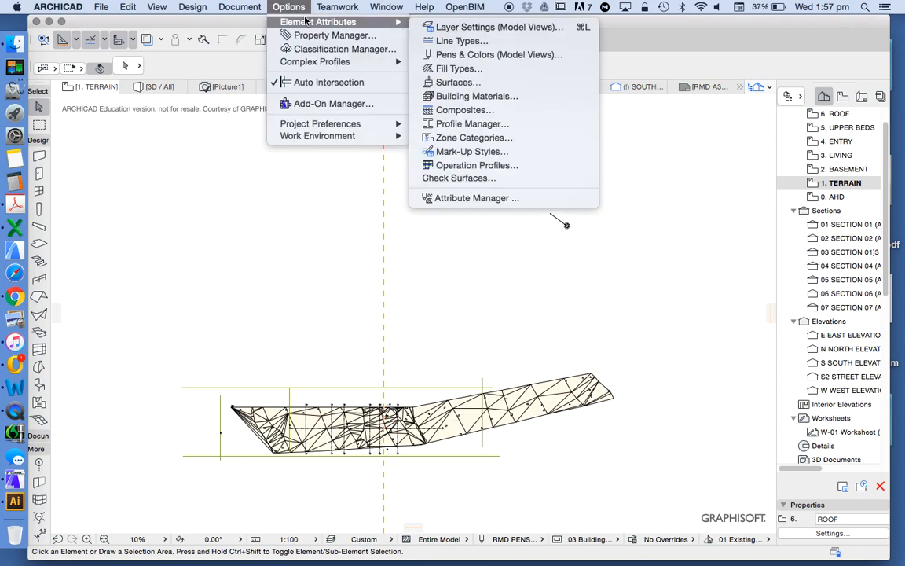
click(453, 83)
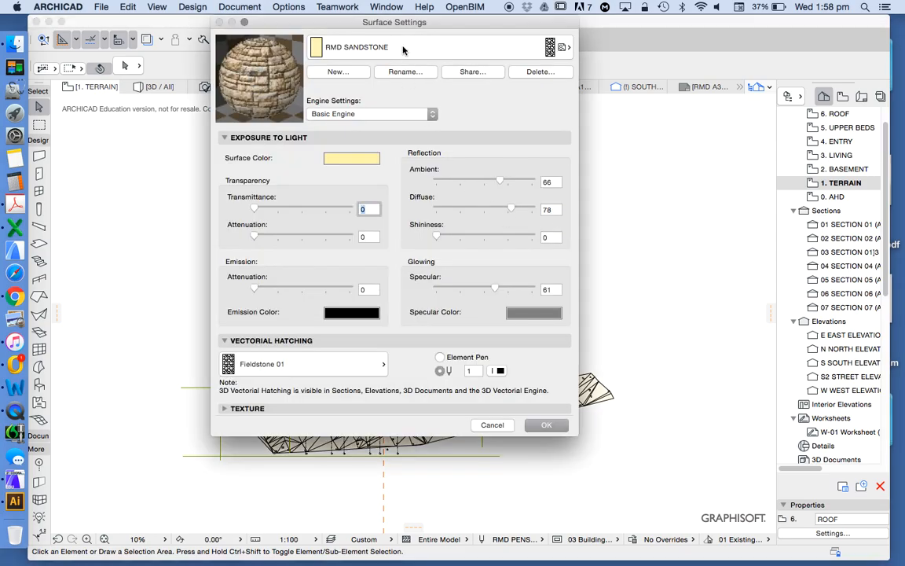
click(403, 50)
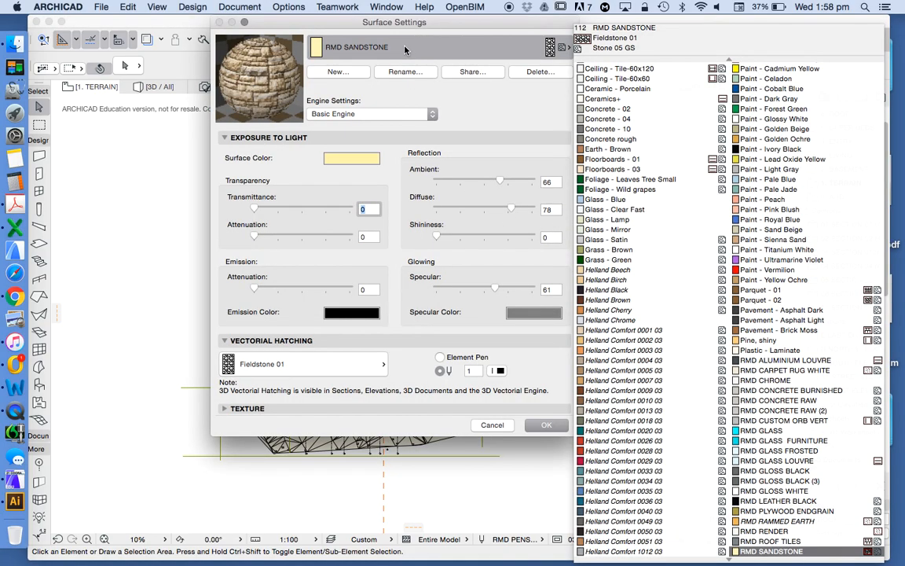
click(405, 49)
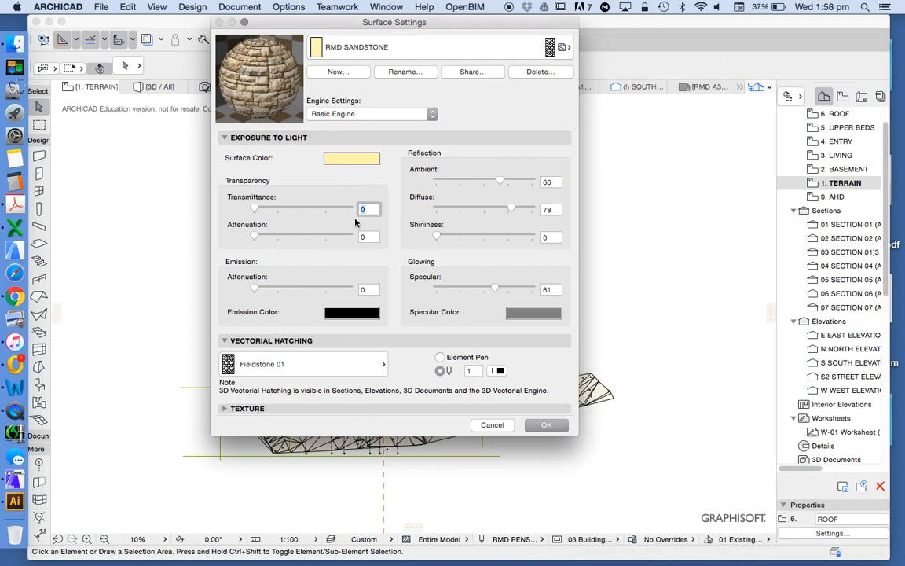
click(363, 115)
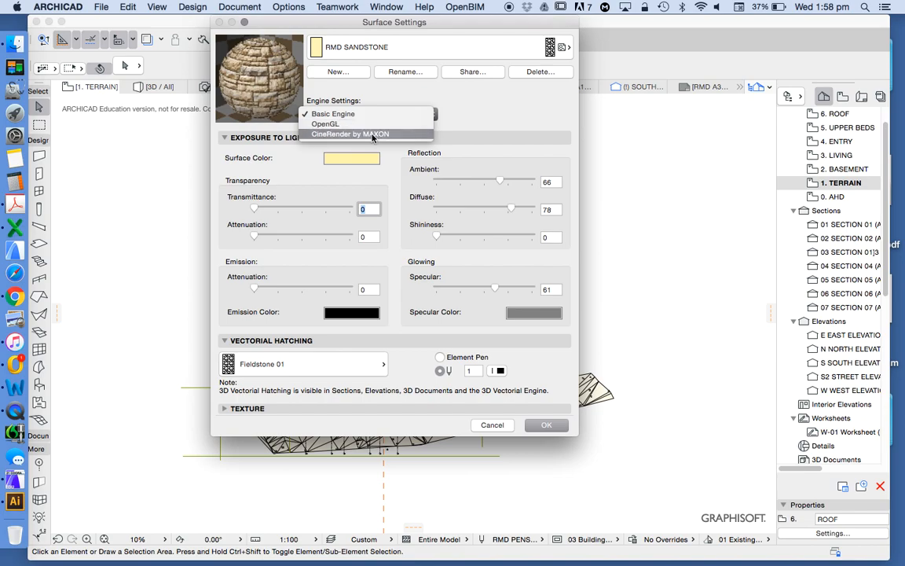
click(358, 135)
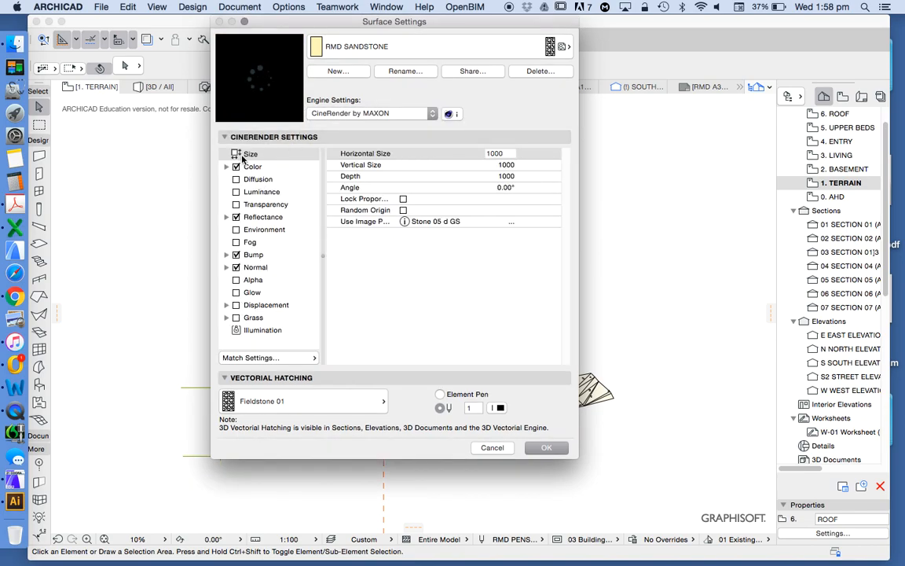
Try the Luminance channel on the RMD SANDSTONE surface, look over its texture types, and switch the channel off again
click(262, 192)
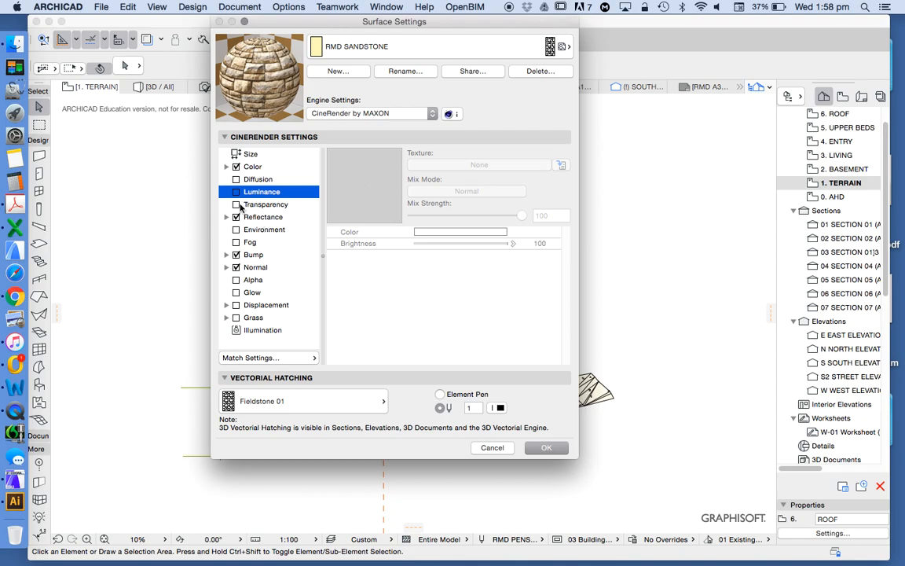
click(237, 191)
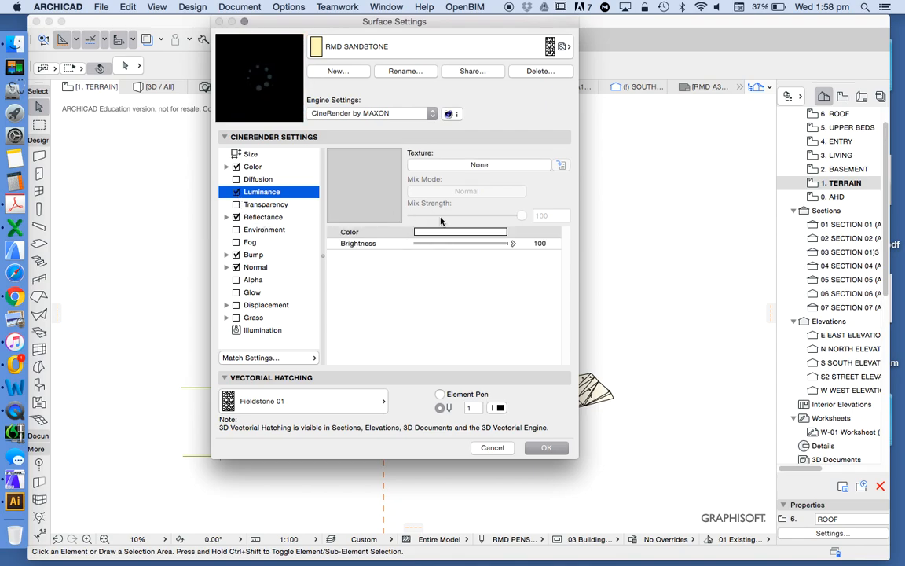
click(463, 164)
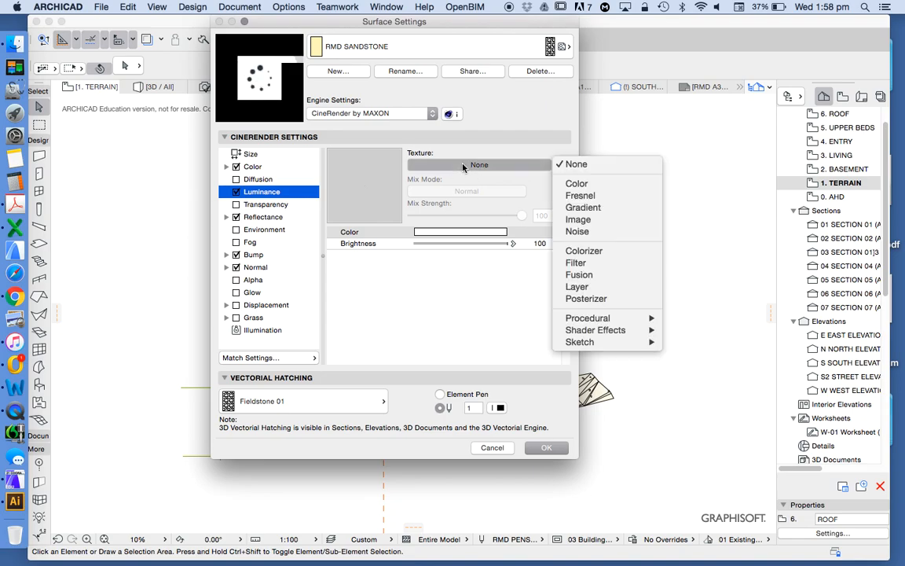
click(358, 280)
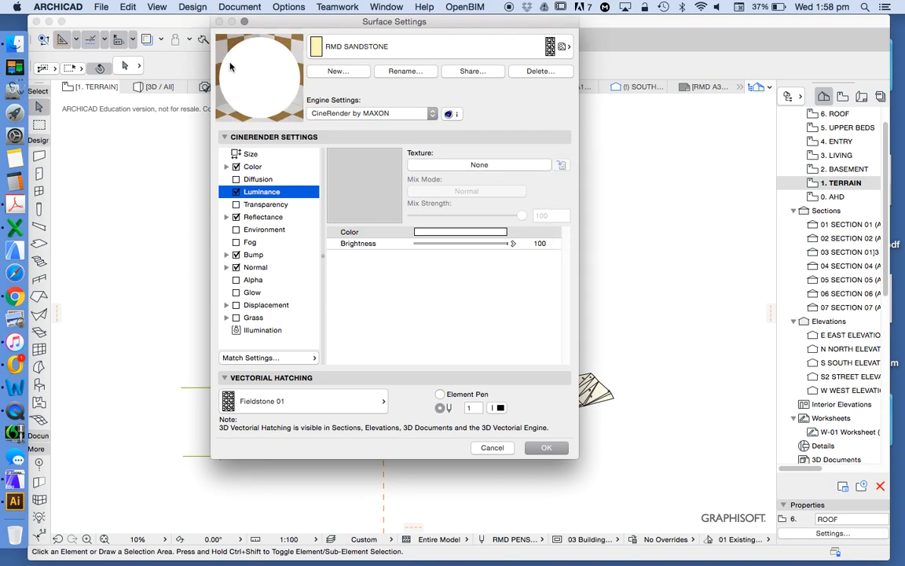
click(237, 192)
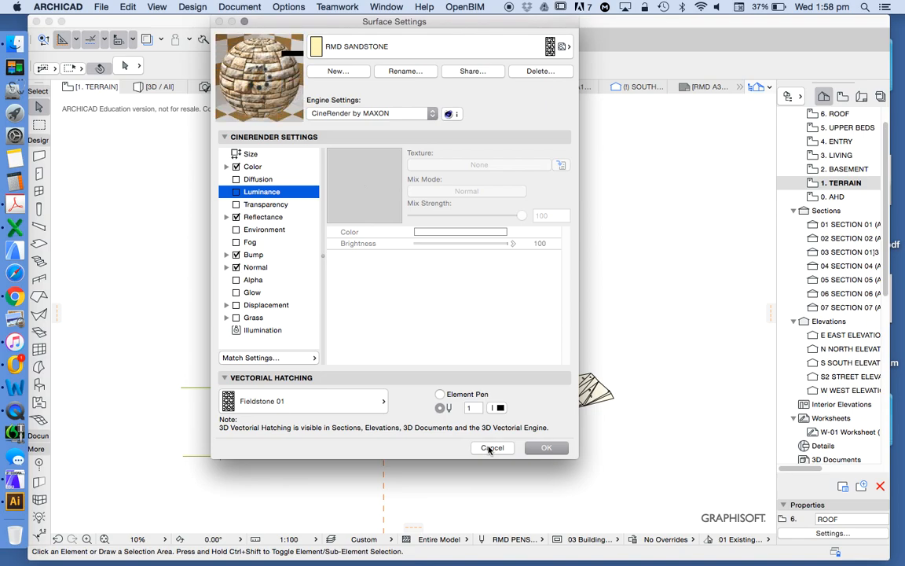
Look through the list of available surfaces, including the RMD ones, and close the Surface Settings without saving changes
click(457, 43)
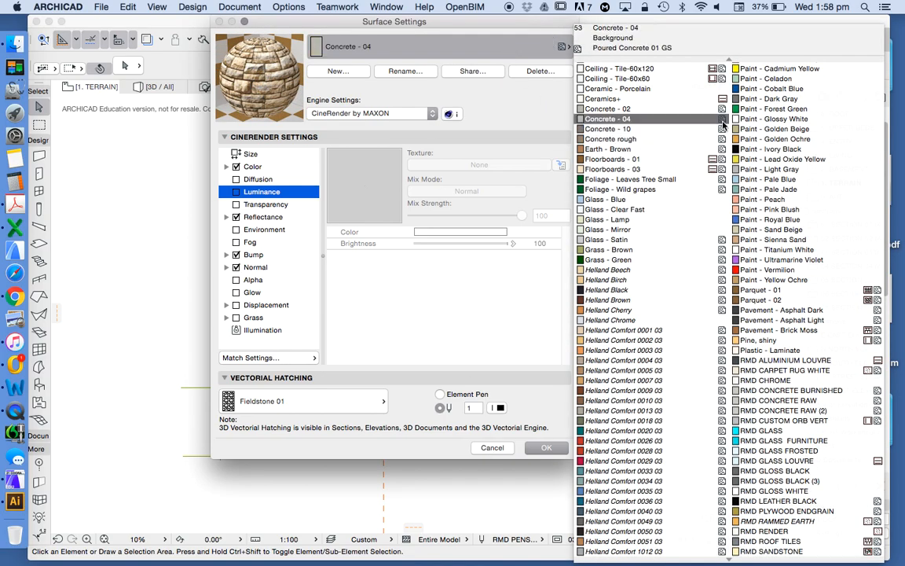
scroll(722, 126, down, 3)
scroll(723, 126, down, 5)
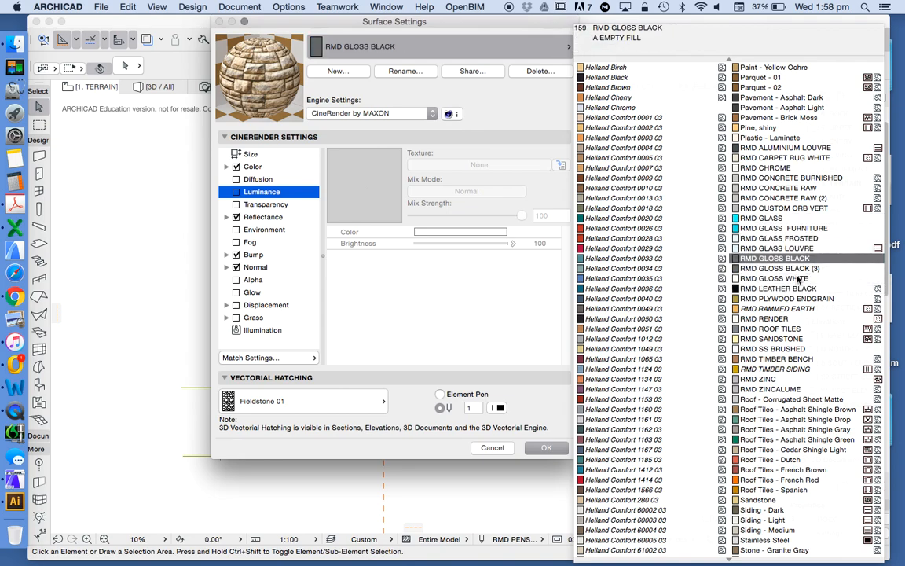
scroll(823, 254, down, 2)
scroll(823, 254, down, 10)
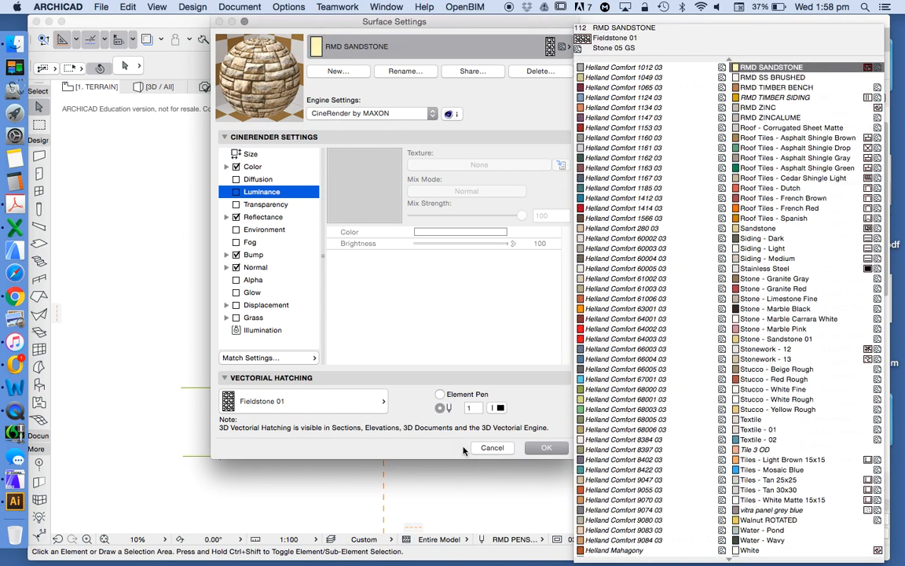
click(493, 451)
click(492, 448)
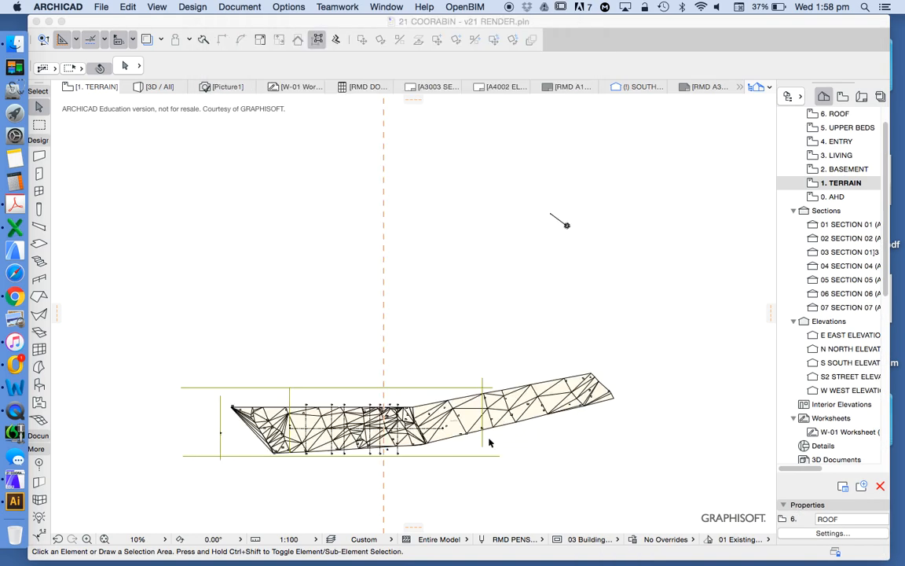
click(541, 345)
click(611, 325)
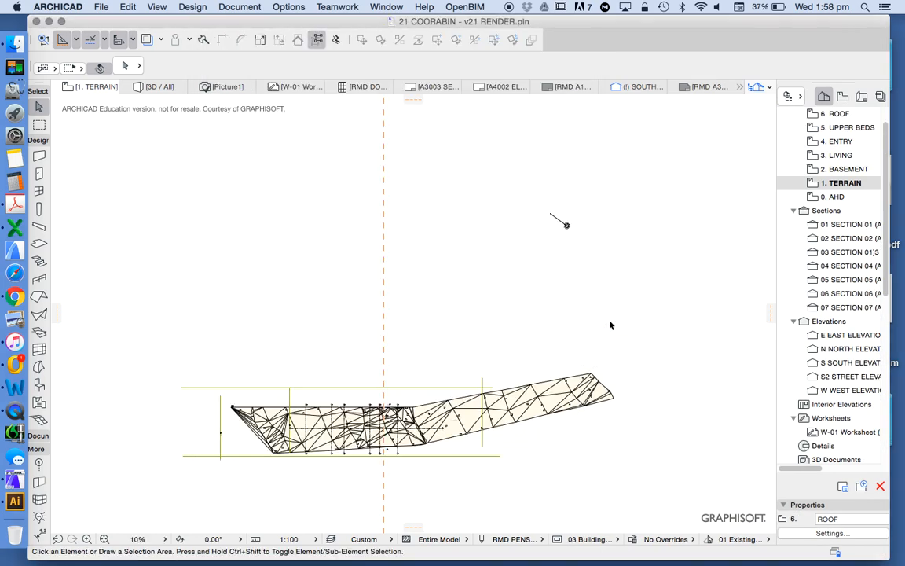
Open the 3D projection's Perspective Settings and move the dialog aside
click(156, 6)
mouse_move(234, 273)
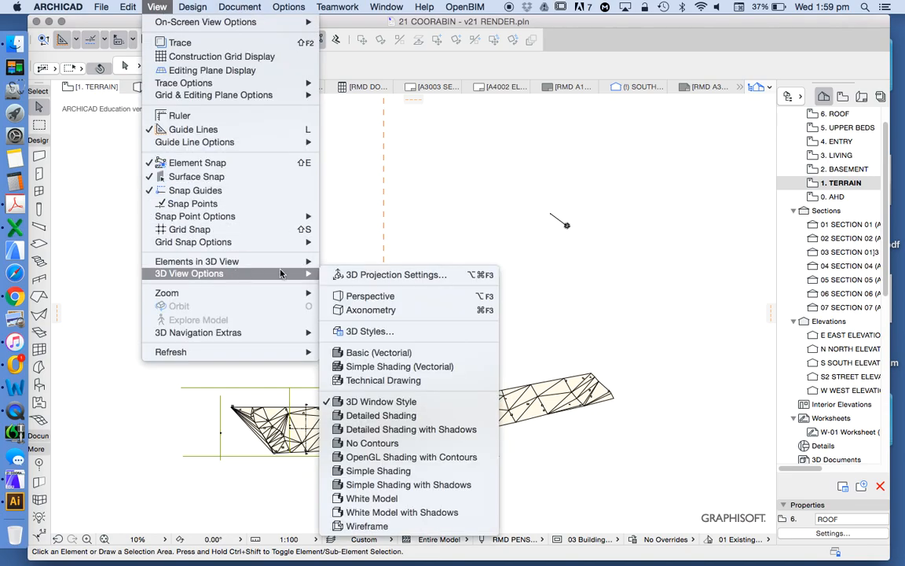
click(374, 276)
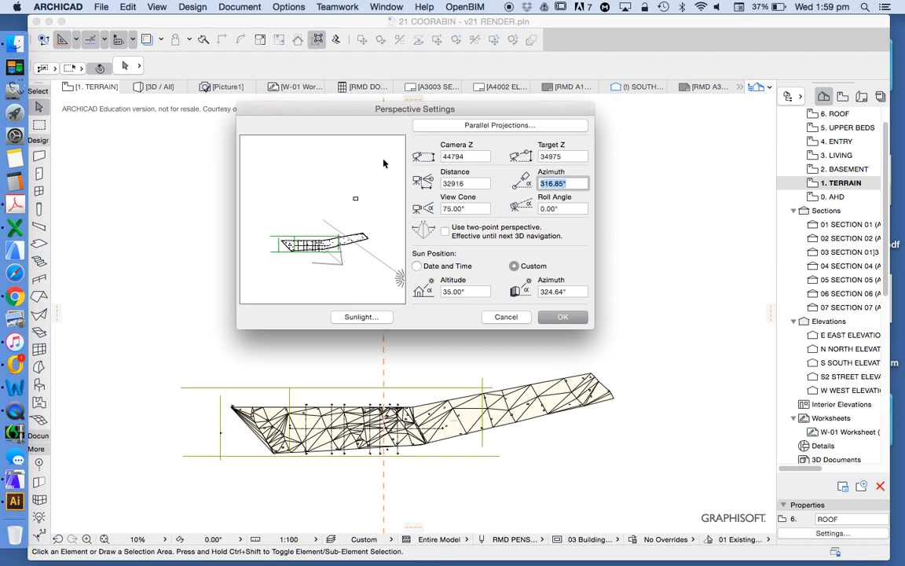
drag(385, 106, 514, 102)
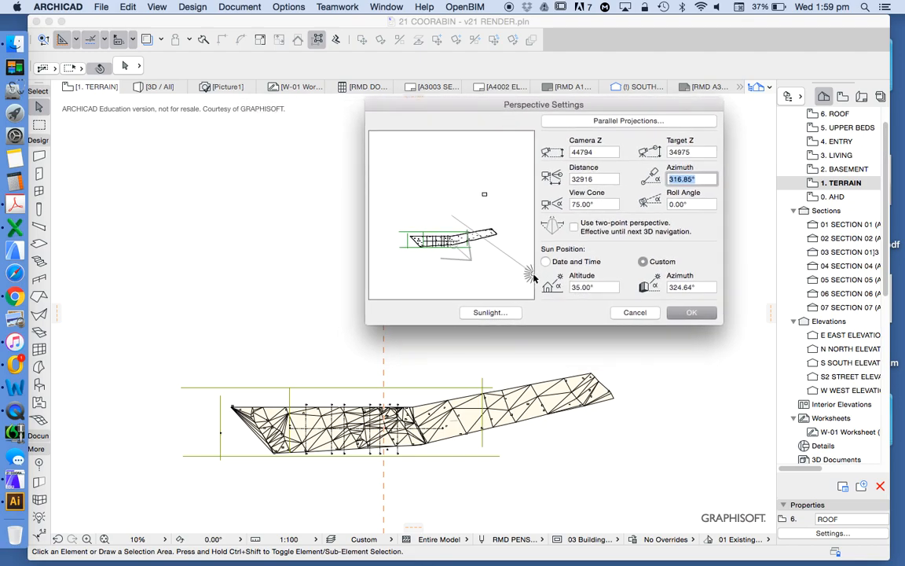
Try custom sun positions around the plan preview, at azimuths of about 52° and about 117°
mouse_move(530, 274)
mouse_down()
mouse_move(521, 223)
mouse_move(485, 153)
mouse_move(489, 167)
mouse_up()
drag(525, 105, 569, 276)
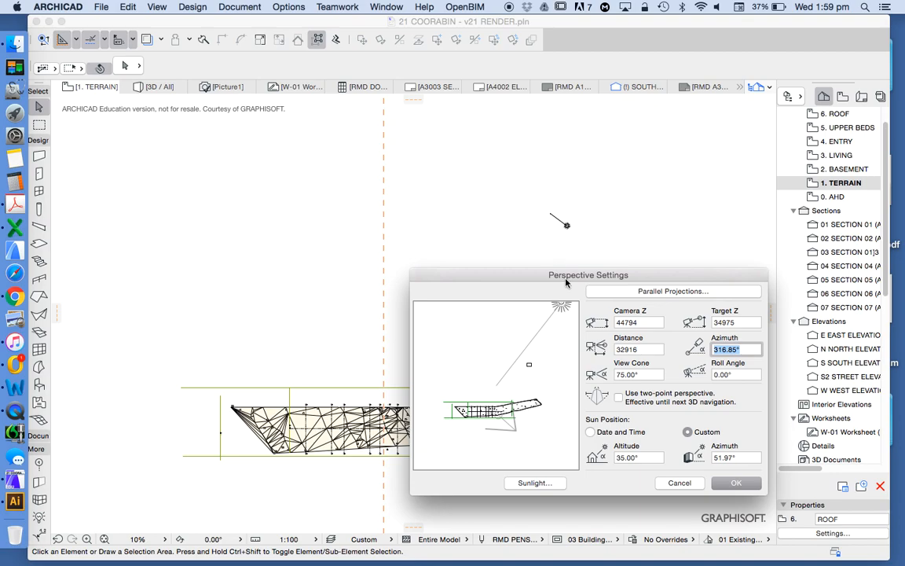
drag(560, 279, 504, 143)
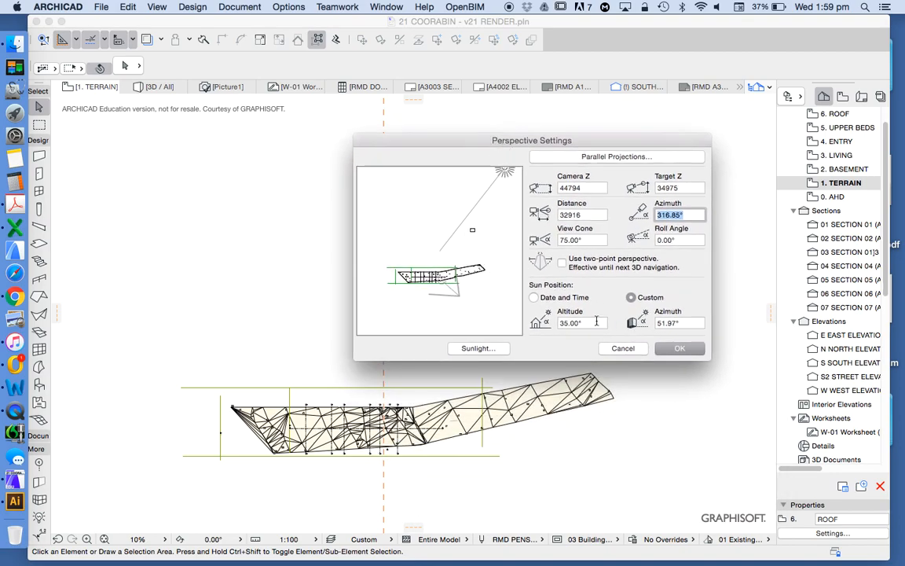
drag(503, 171, 414, 205)
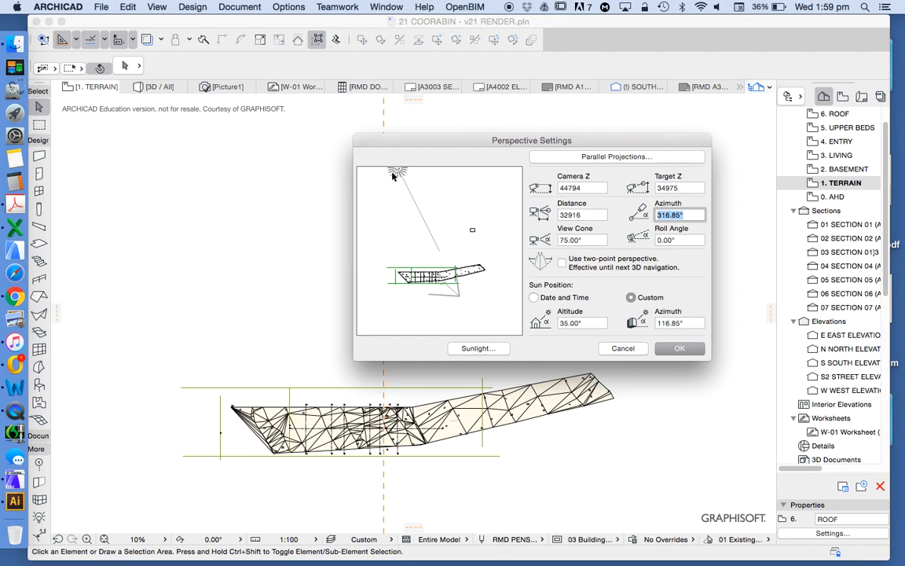
Switch the sun position to Date and Time and set the date to 11 October
click(578, 298)
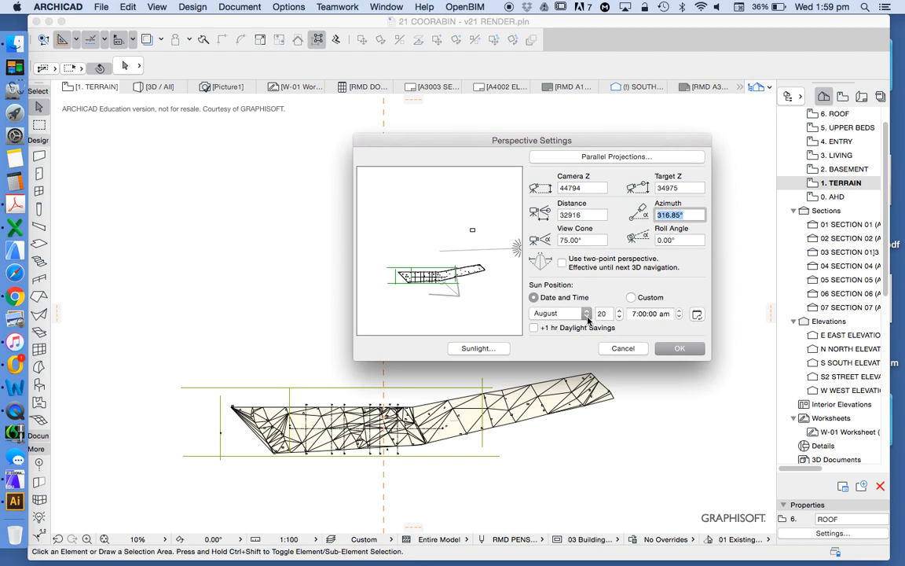
click(586, 314)
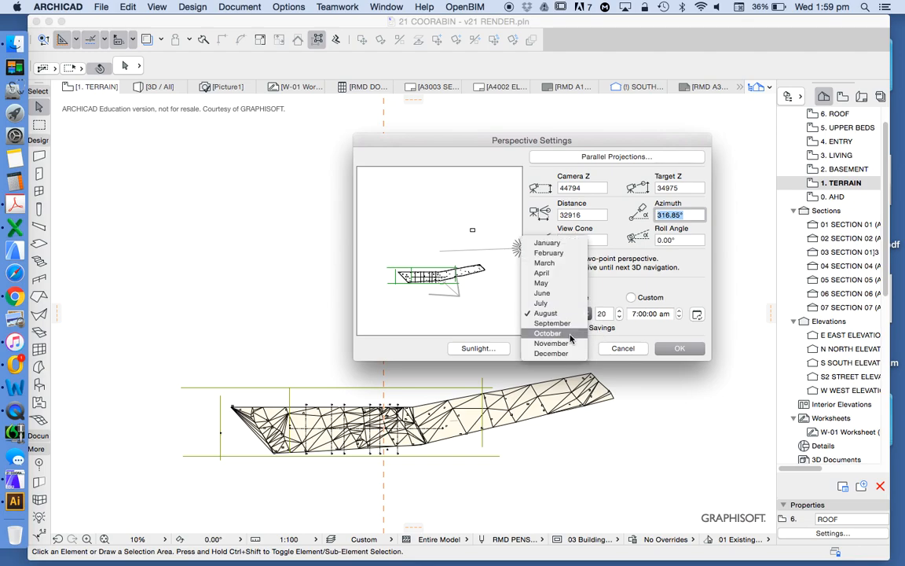
click(572, 336)
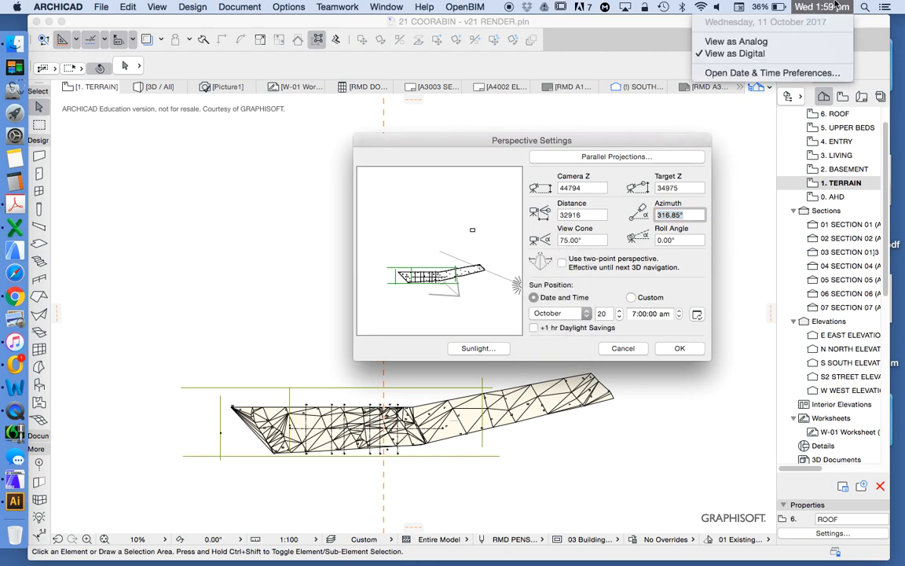
click(581, 346)
double_click(606, 314)
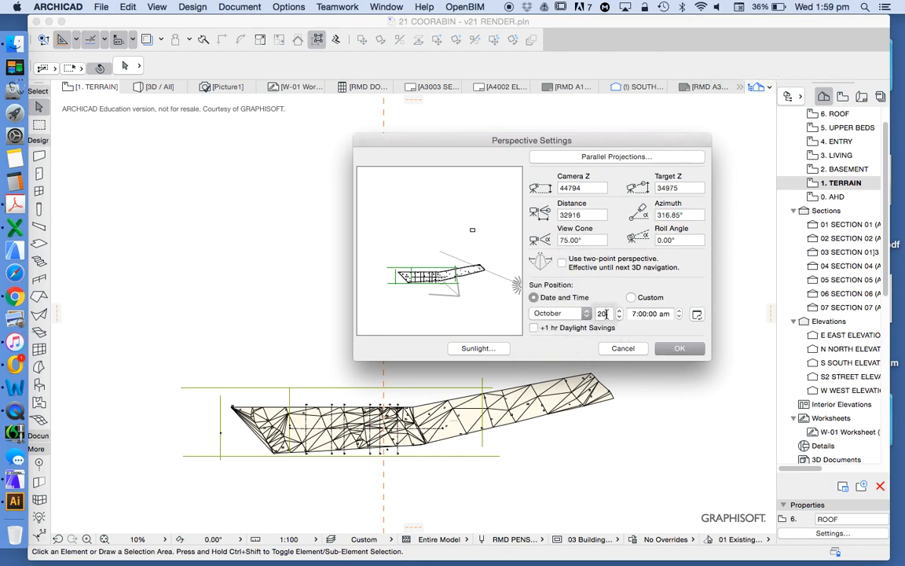
text(11)
Set the sun position time to 2:00:00 pm and turn on the +1 hr Daylight Savings option
click(635, 312)
text(2)
click(661, 314)
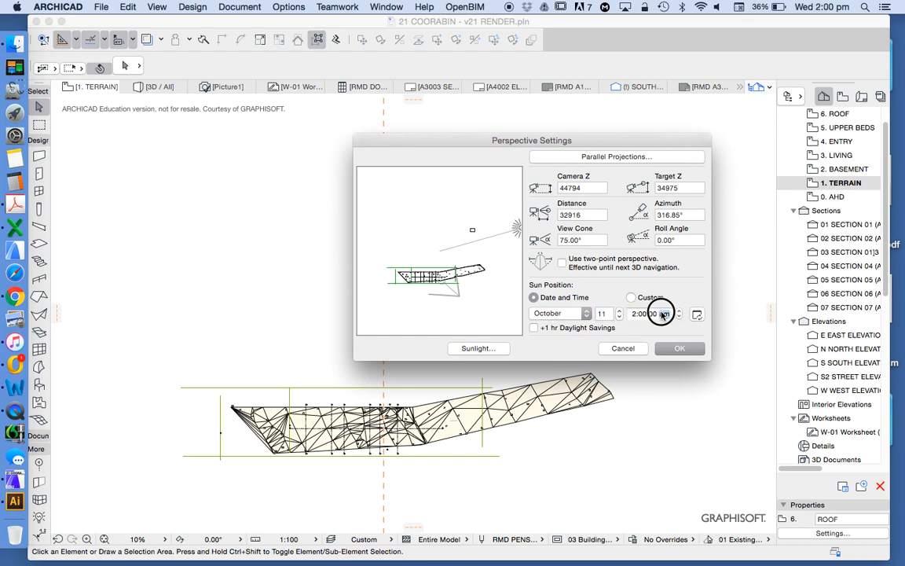
key(a)
click(635, 314)
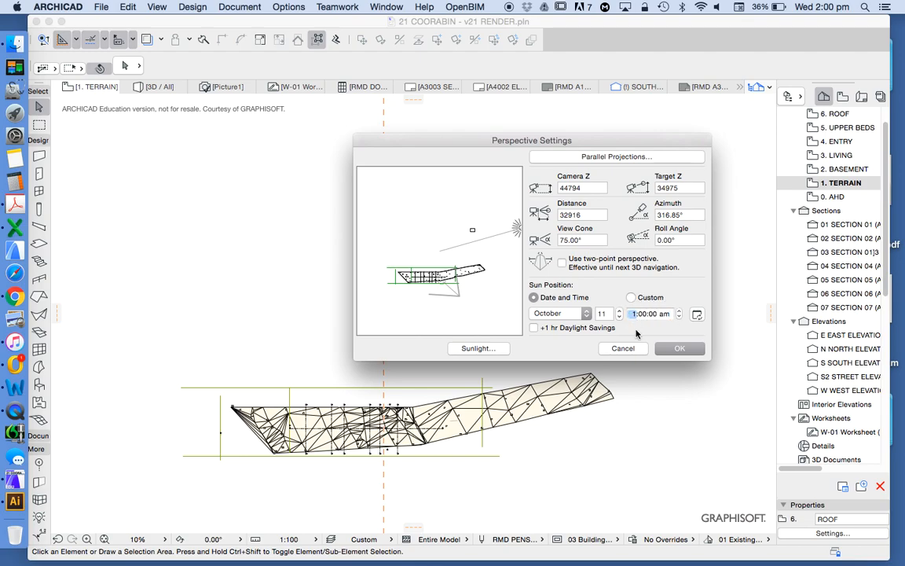
text(4)
text(12)
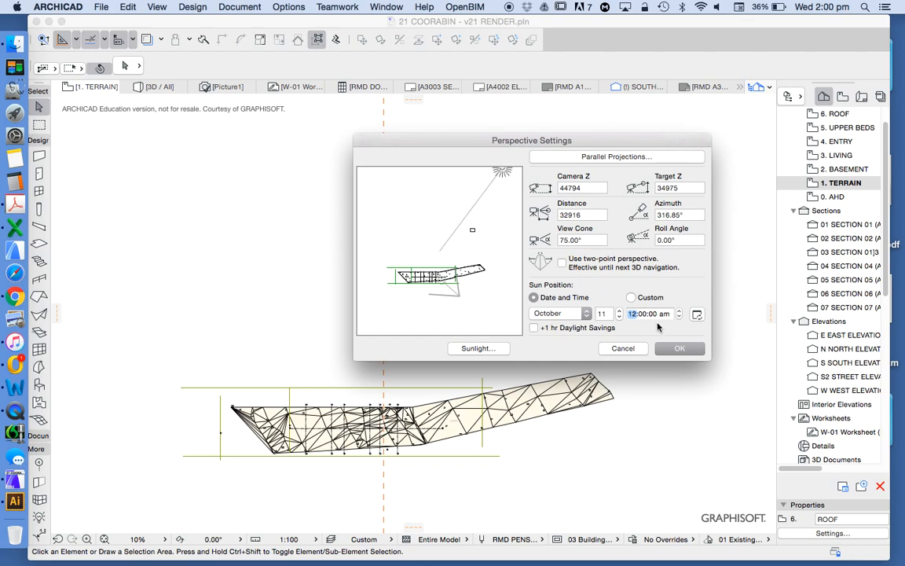
click(678, 316)
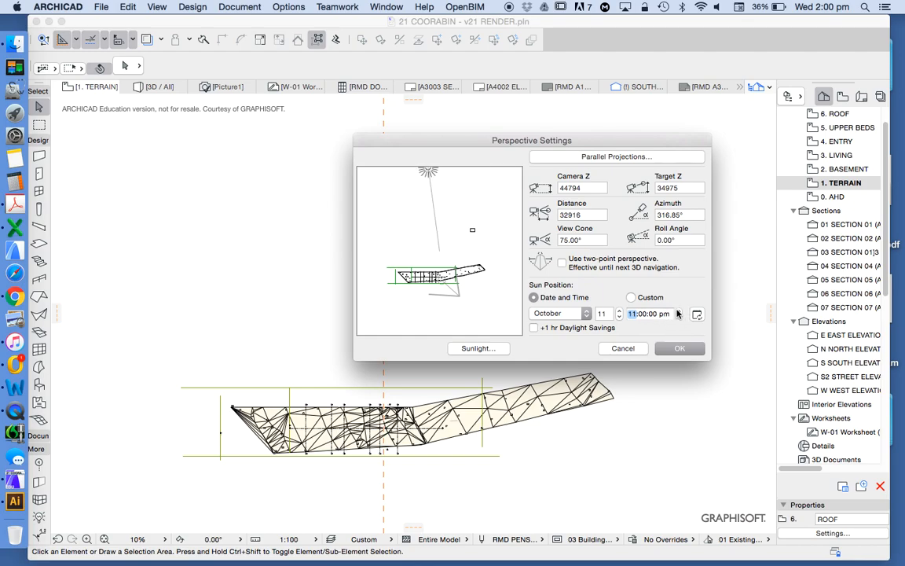
click(680, 312)
click(679, 316)
click(680, 316)
click(680, 317)
click(679, 317)
click(680, 316)
click(680, 316)
click(680, 317)
click(680, 316)
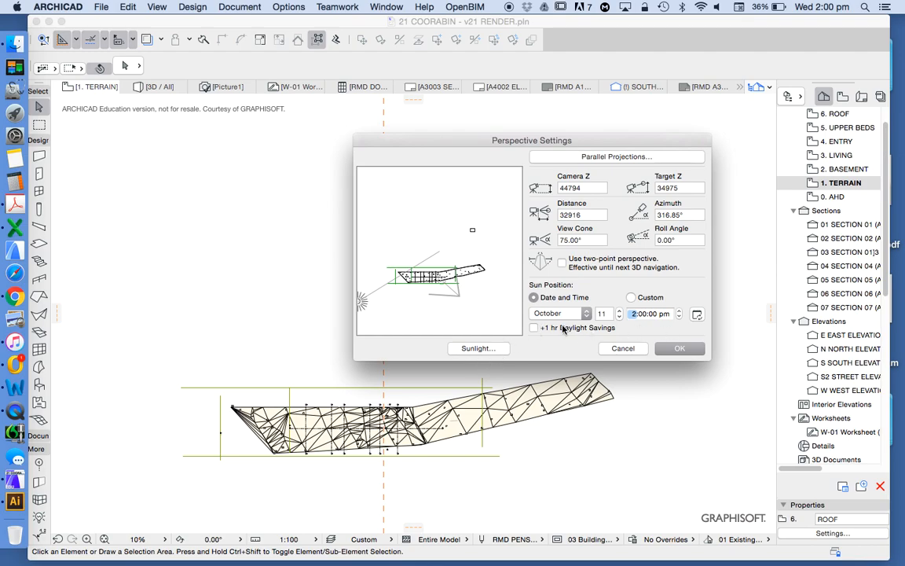
click(534, 328)
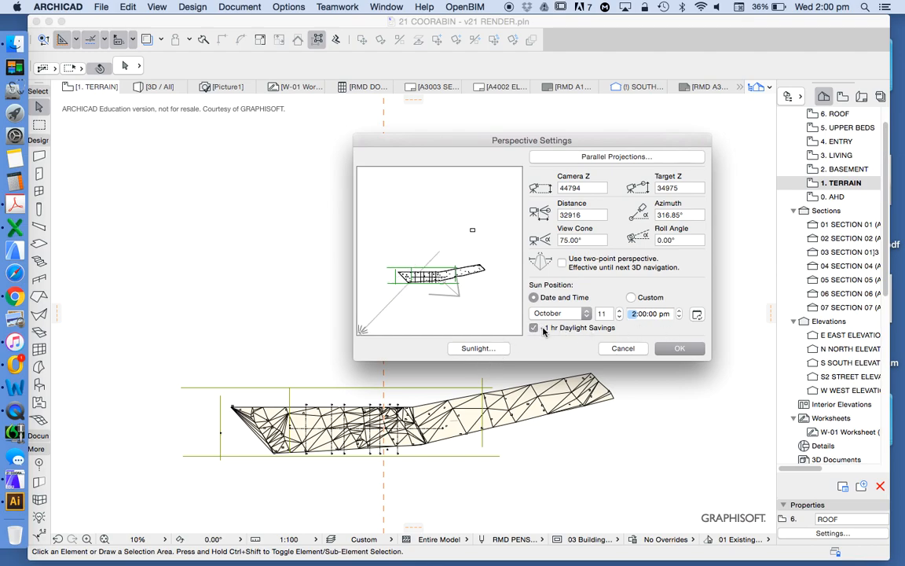
Review the Sunlight Settings without altering their values and apply the Perspective Settings
click(477, 348)
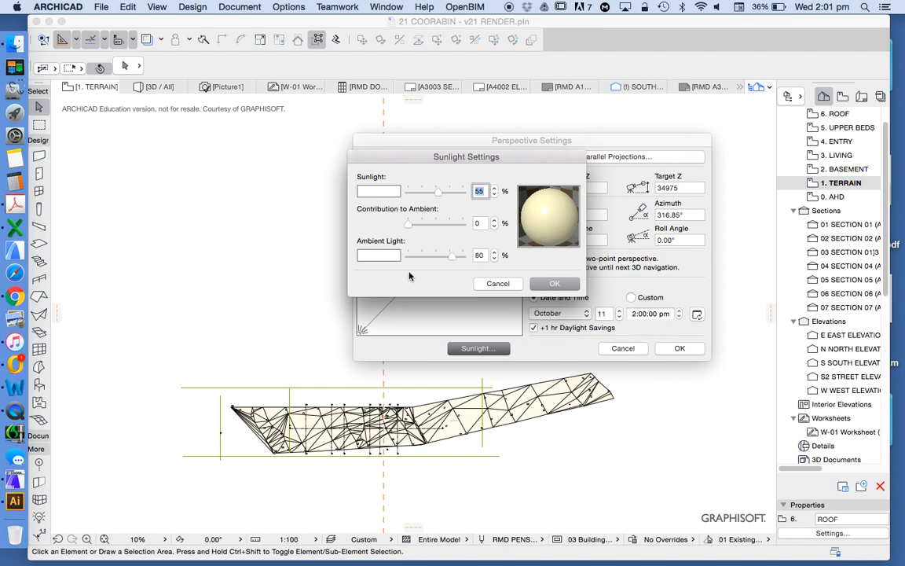
click(554, 284)
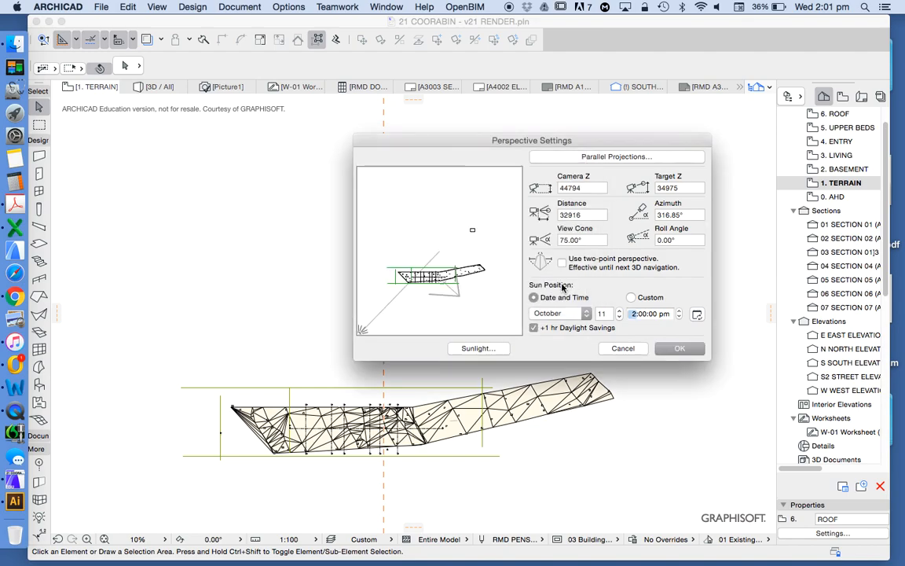
click(677, 351)
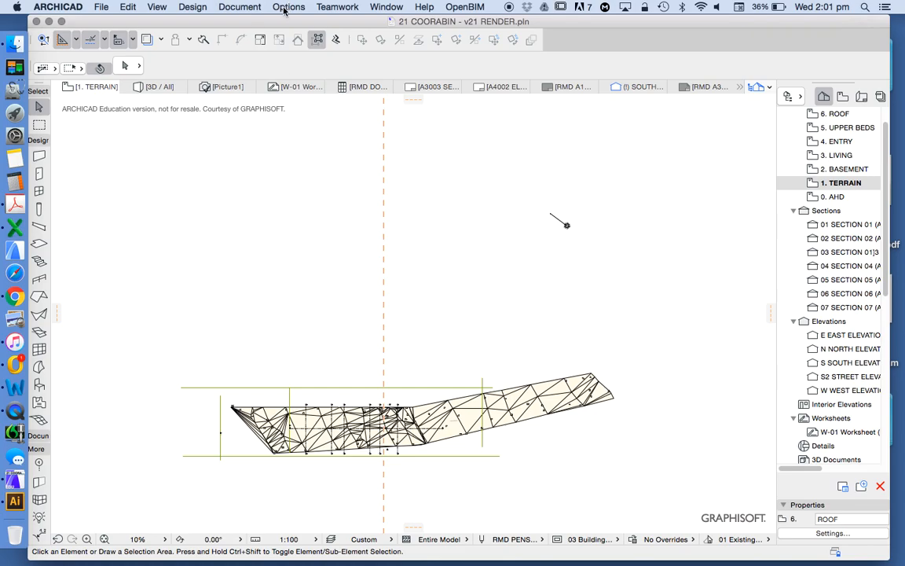
Open the PhotoRendering Settings and set the lamp light intensity to 100% and the third light intensity to 0%
click(240, 7)
mouse_move(326, 180)
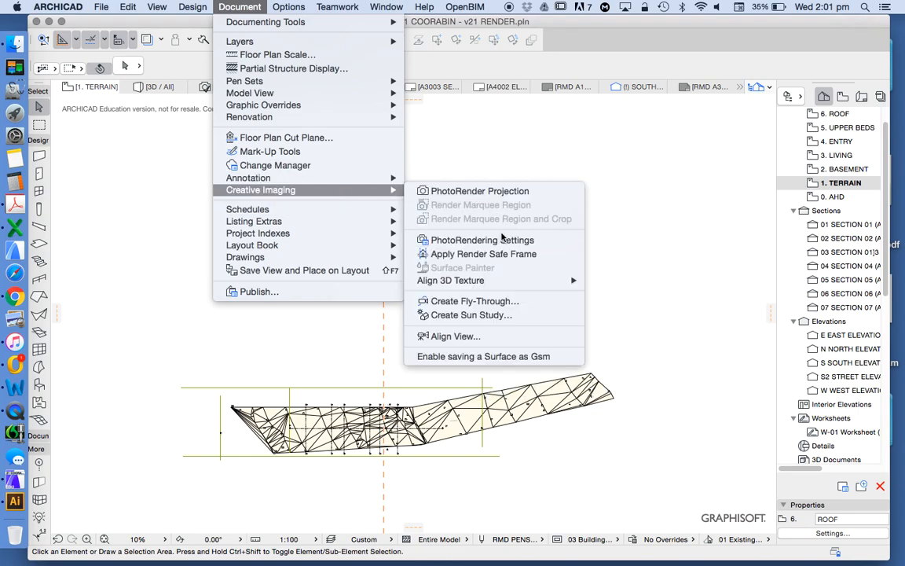
click(501, 239)
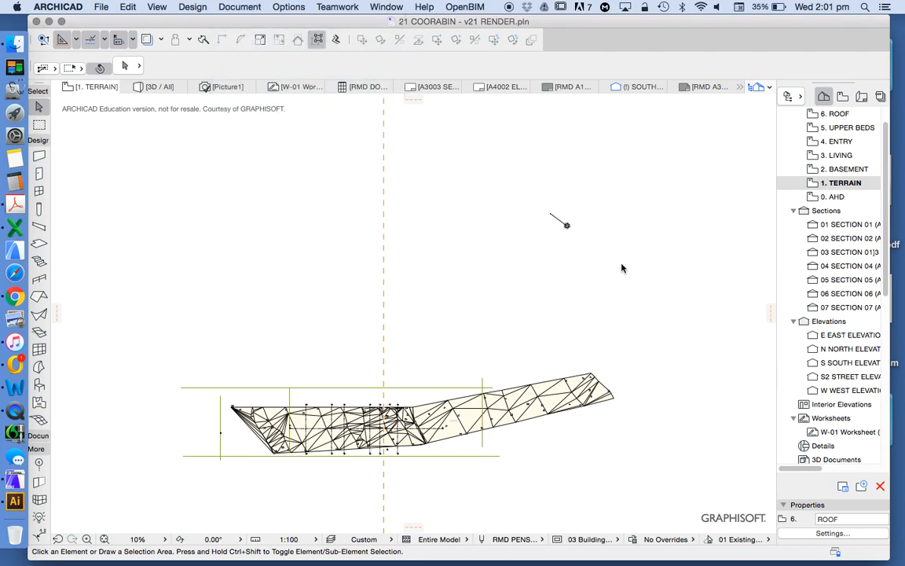
drag(544, 83, 673, 94)
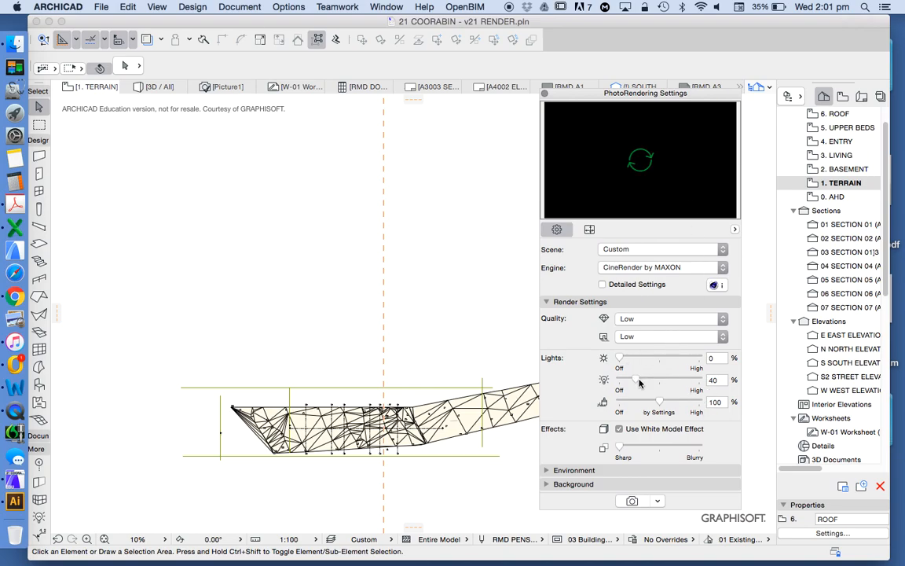
click(623, 402)
click(664, 380)
Generate the render preview from the 3D view and set the lamp light intensity to 0%
click(643, 162)
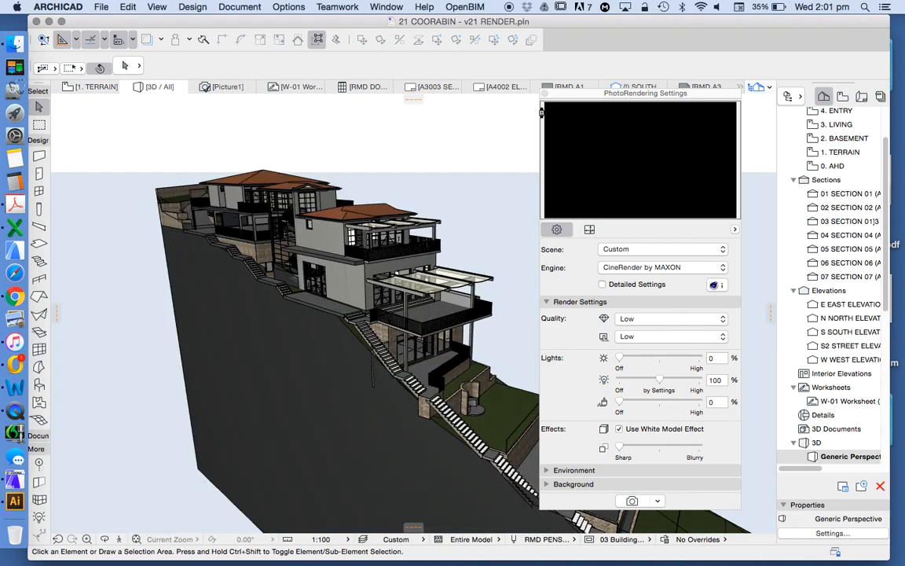
click(641, 162)
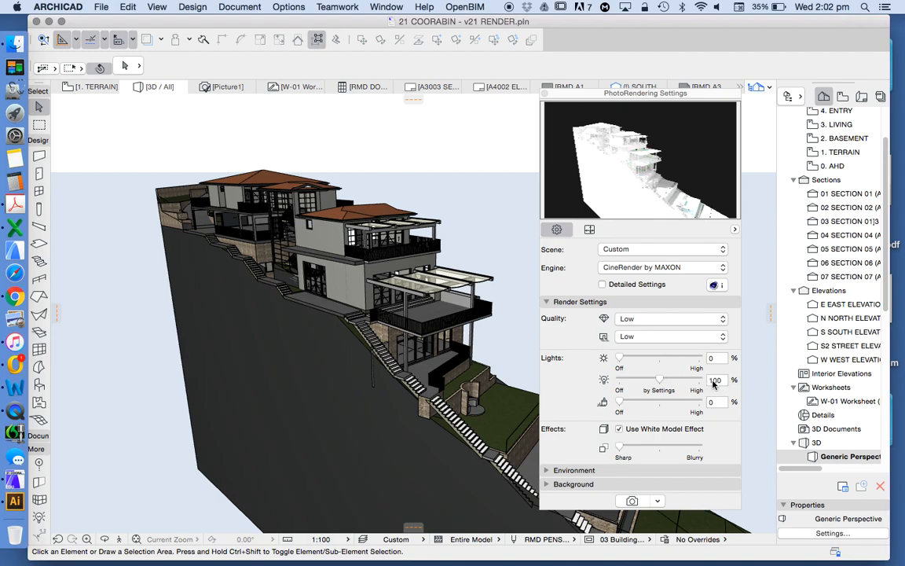
drag(660, 384, 572, 376)
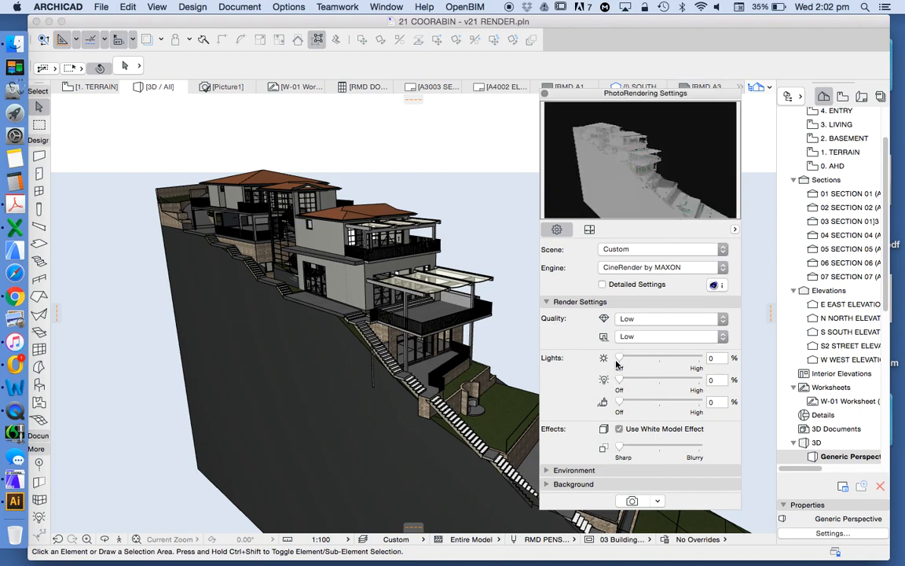
Regenerate the render preview with all three light intensities at 0% and examine the unlit white model
click(636, 162)
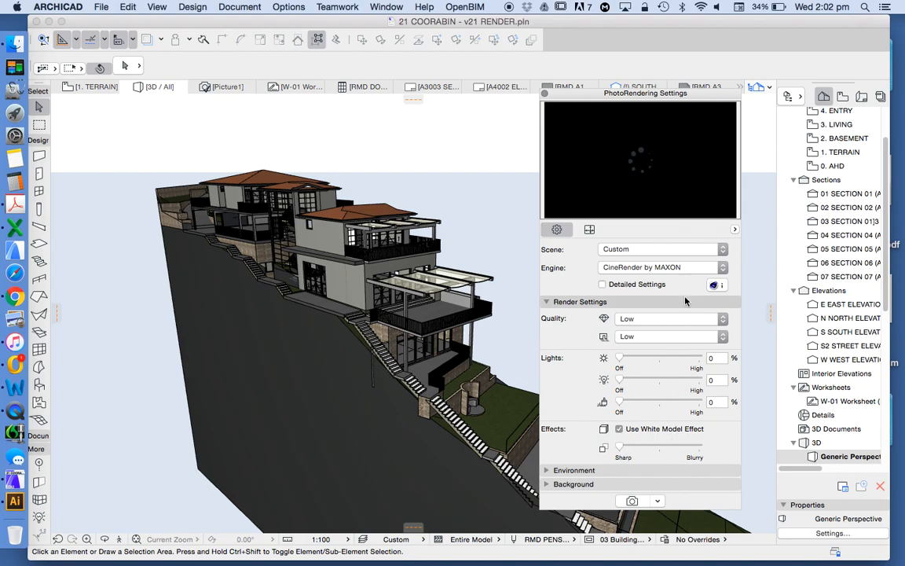
mouse_move(631, 124)
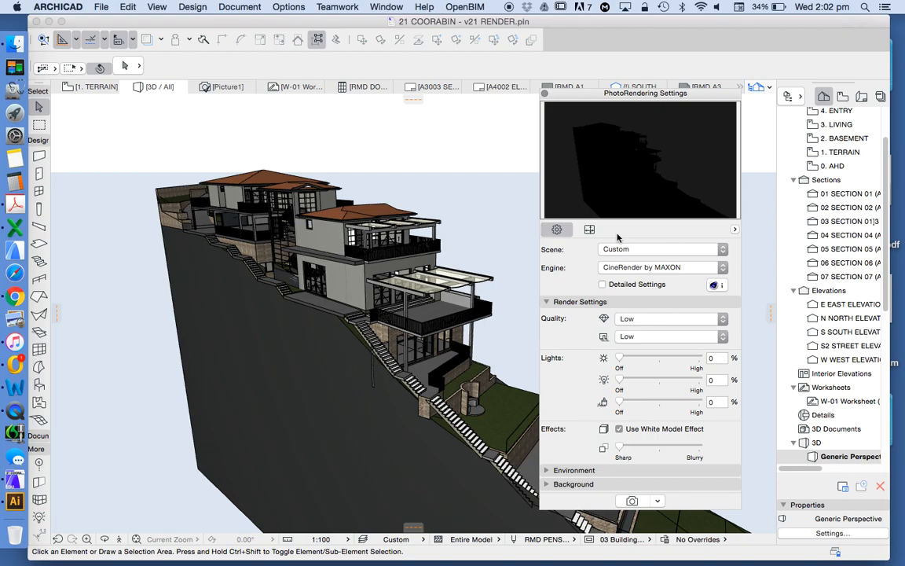
mouse_move(622, 178)
Test the sun light alone at 100% and the third light alone at 100%, resetting each to 0% after its test
click(659, 359)
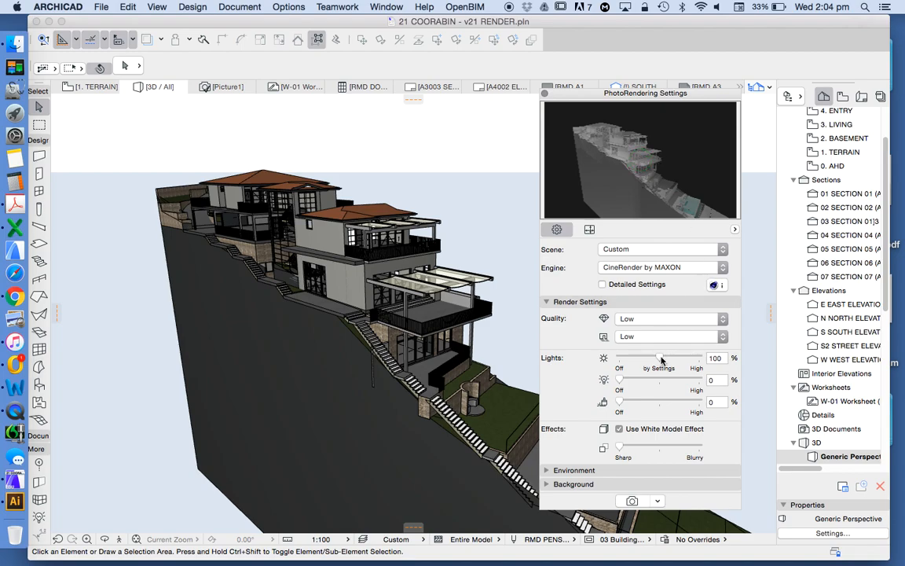
drag(660, 359, 617, 359)
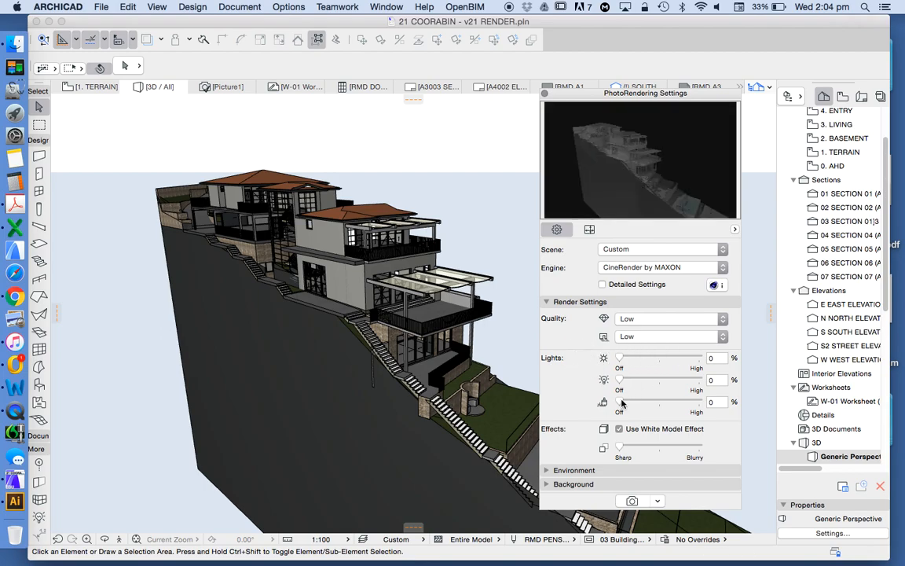
drag(623, 402, 660, 401)
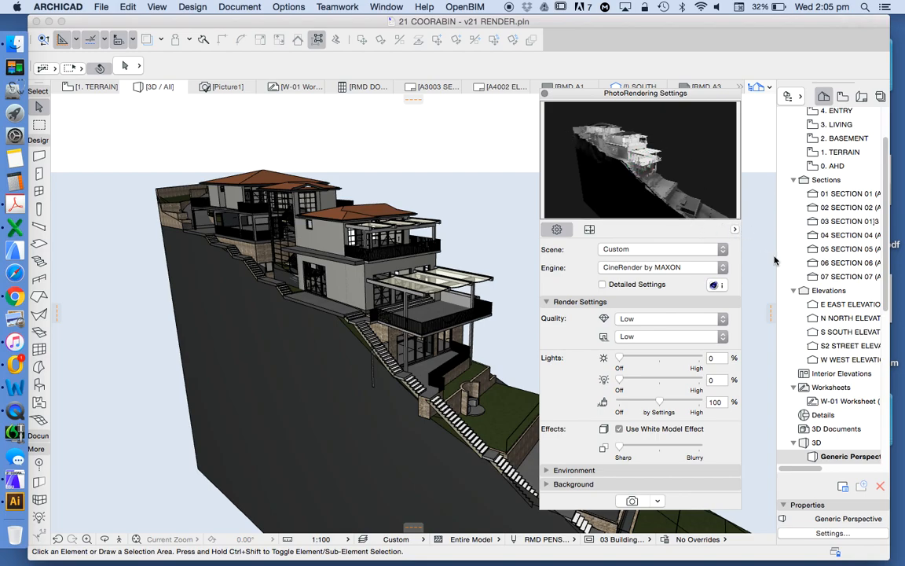
drag(660, 402, 620, 401)
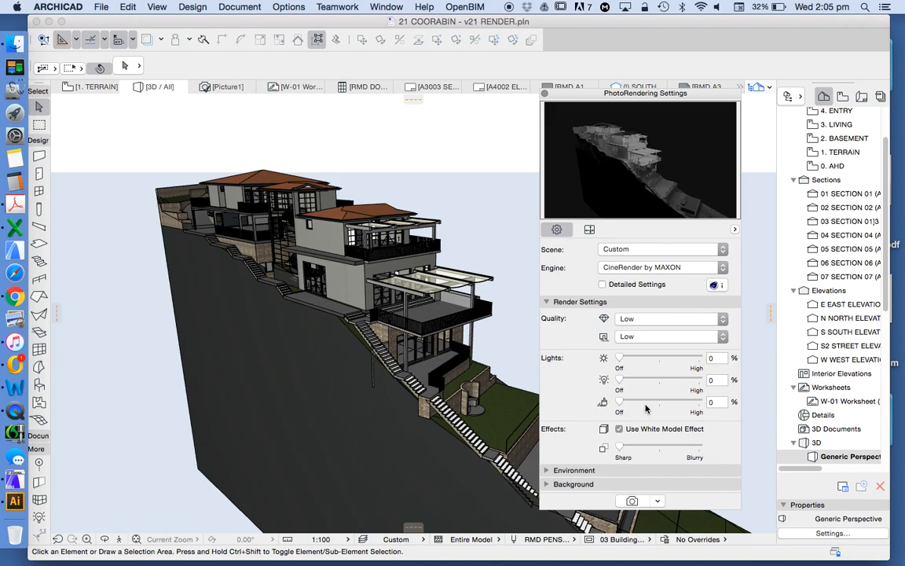